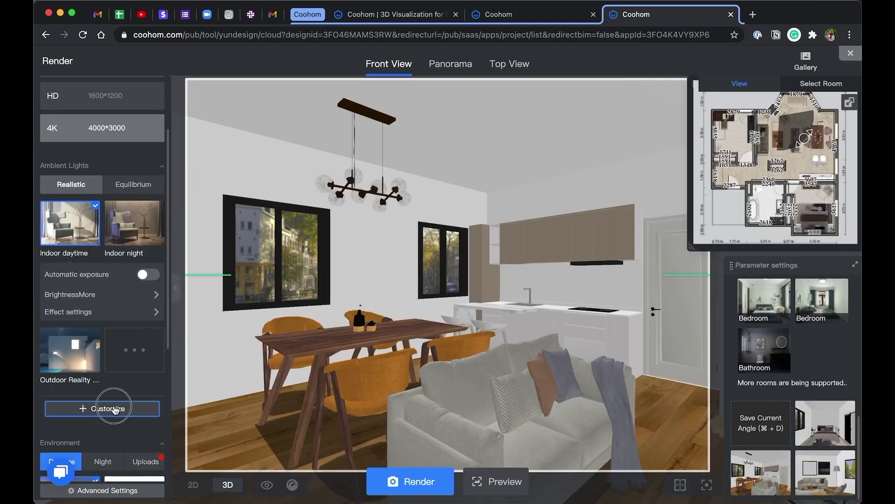
- Create a custom lighting scheme named custom 1 from the Indoor daytime template and look through its settings
click(114, 408)
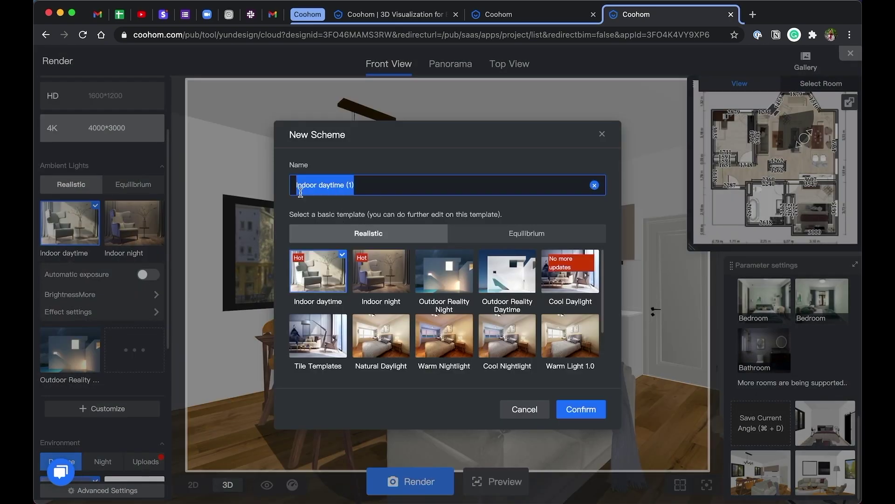
text(custom 1)
click(581, 409)
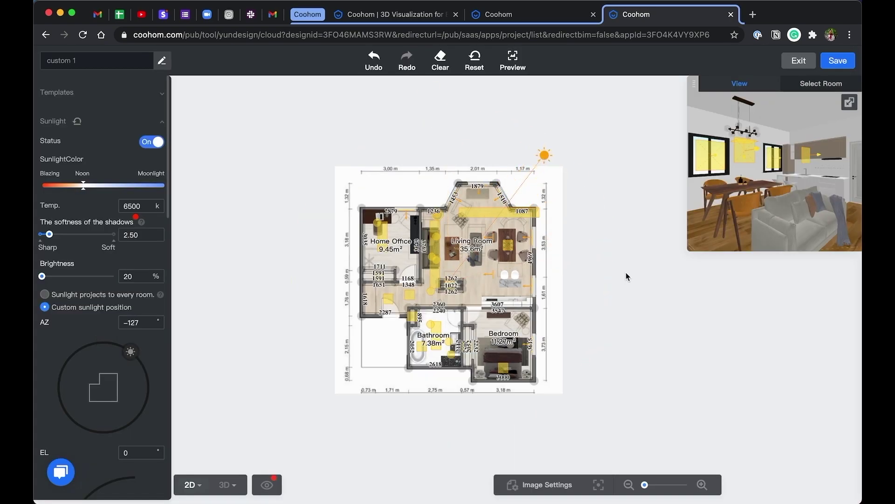
scroll(102, 289, down, 3)
scroll(102, 289, up, 3)
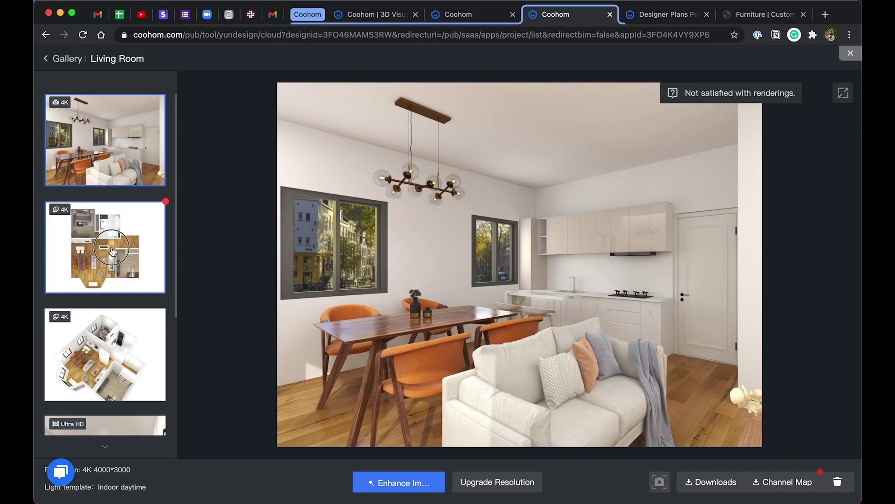
- View the top-down floor plan rendering in the gallery and look around the living room panorama
click(113, 252)
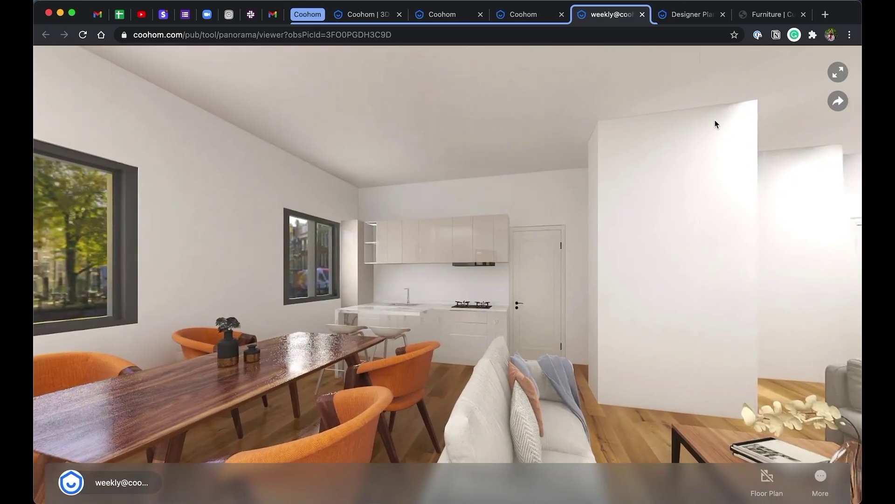
drag(778, 181, 639, 192)
drag(818, 189, 507, 206)
drag(793, 233, 444, 239)
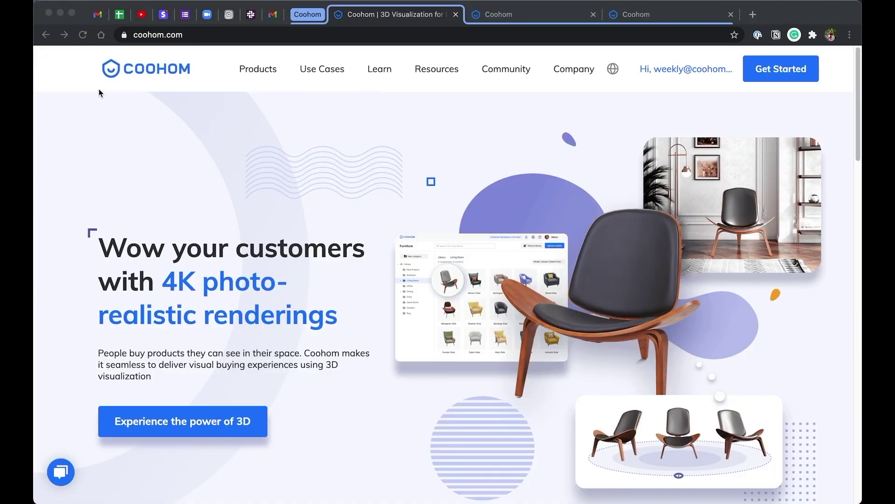
- Create a new project from the account's project list and import the image RoomSketcher-2-Bedroom-Floor-Plans as its floor plan
click(692, 69)
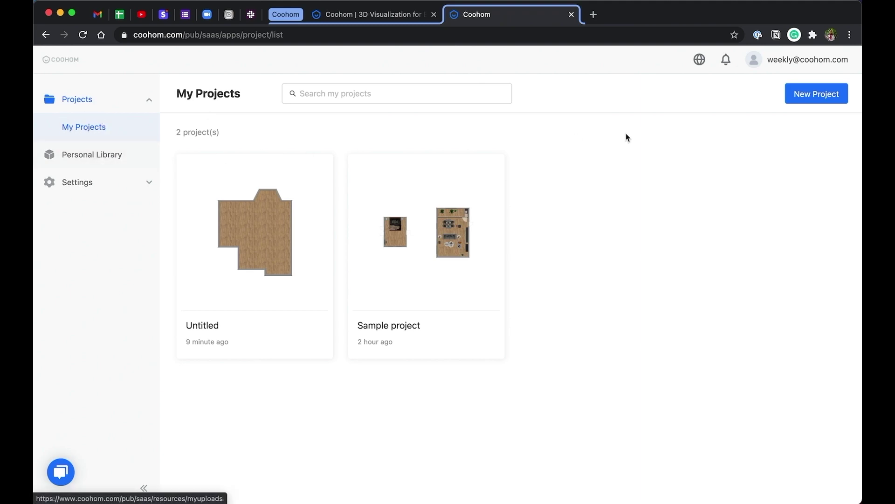
click(823, 94)
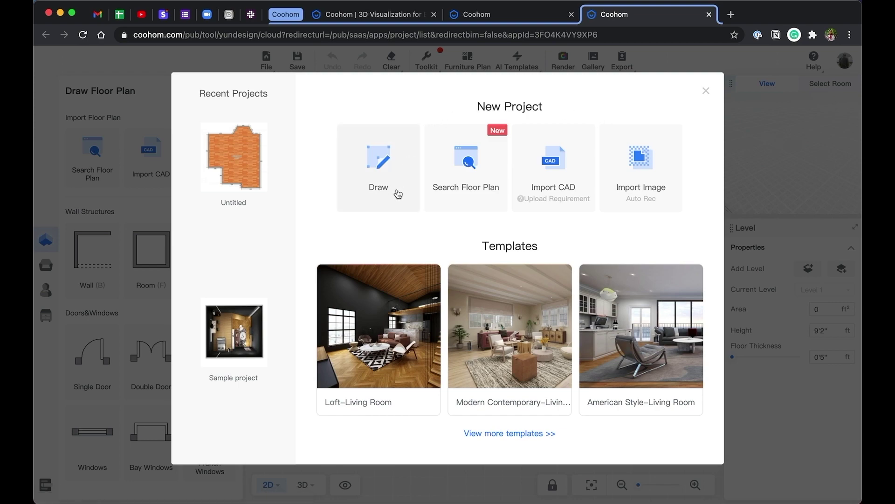
mouse_move(544, 199)
click(642, 181)
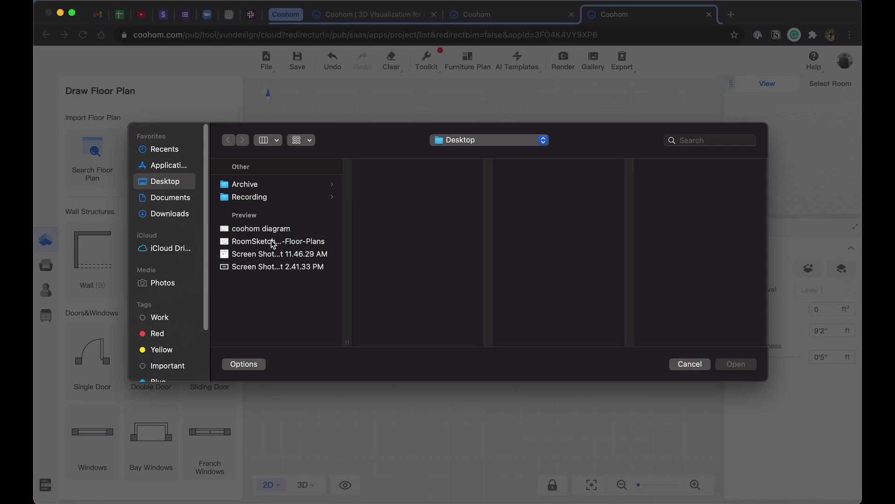
click(274, 242)
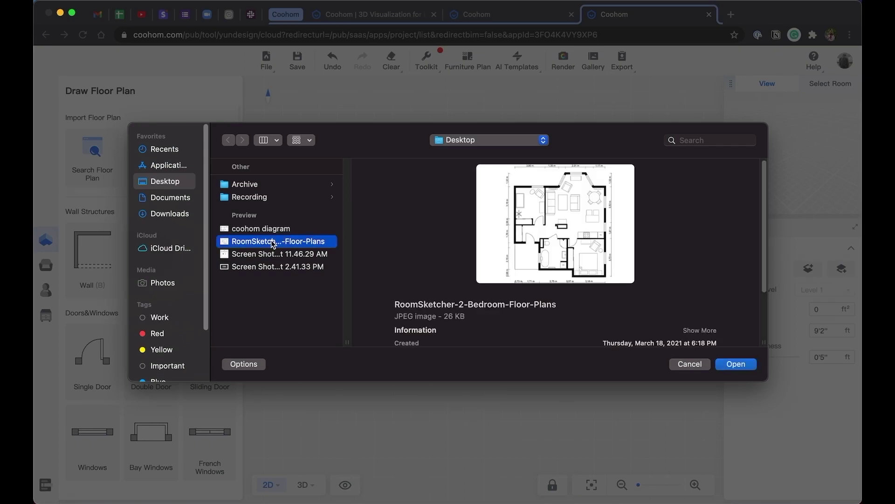
click(740, 367)
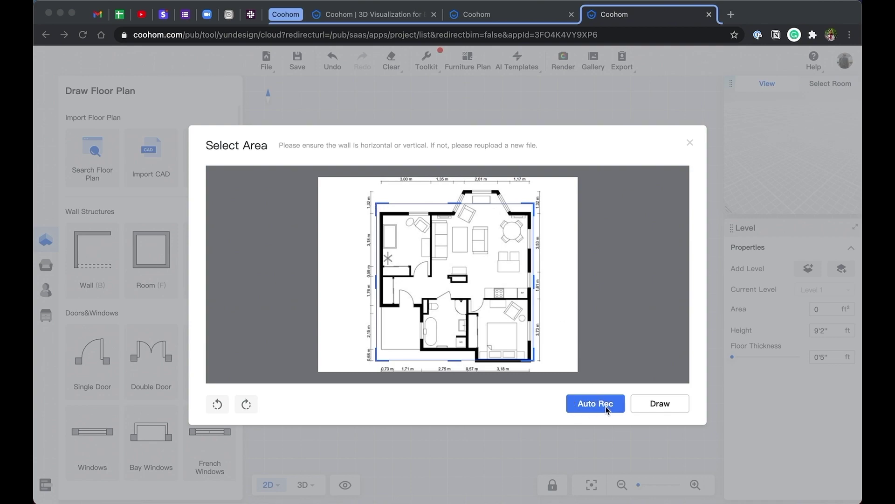
- Expand the selected image area to include the whole floor plan with its dimension lines, and choose to draw it manually
drag(380, 211, 361, 181)
drag(532, 358, 555, 371)
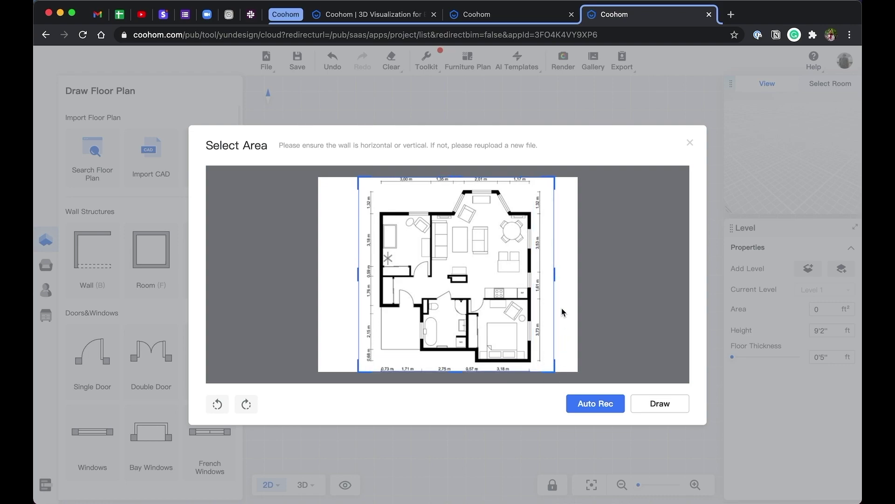
click(662, 405)
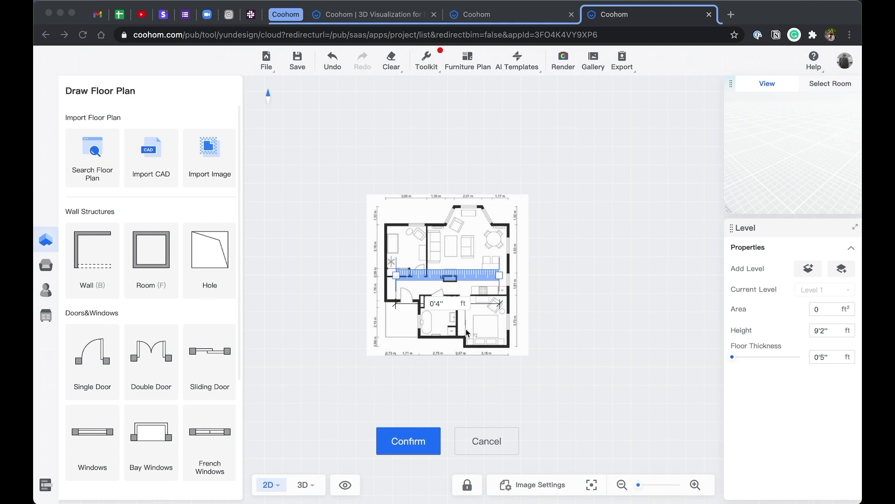
- Place the scale ruler below the floor plan and fit its ends to the 2,75 m dimension
scroll(467, 332, up, 5)
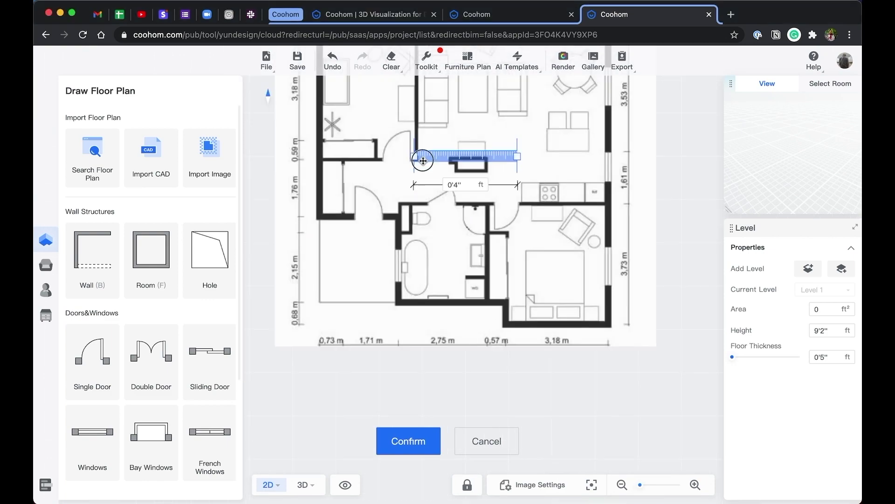
drag(425, 159, 409, 356)
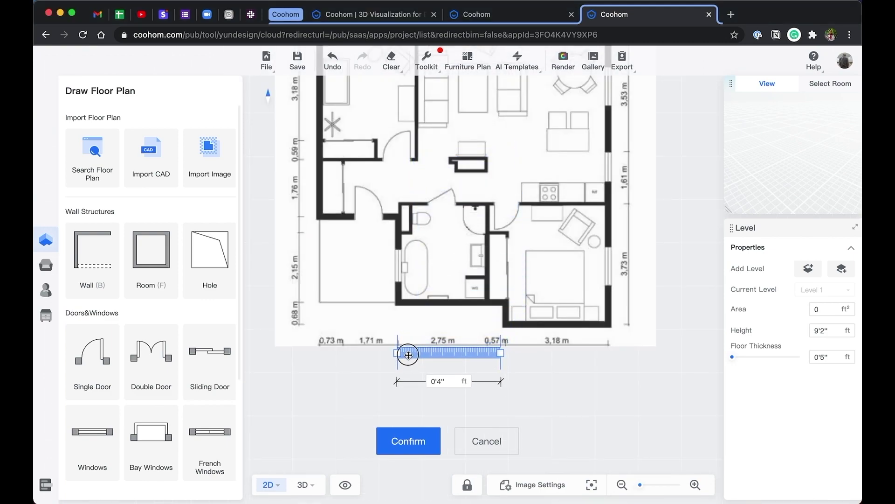
drag(501, 353, 487, 353)
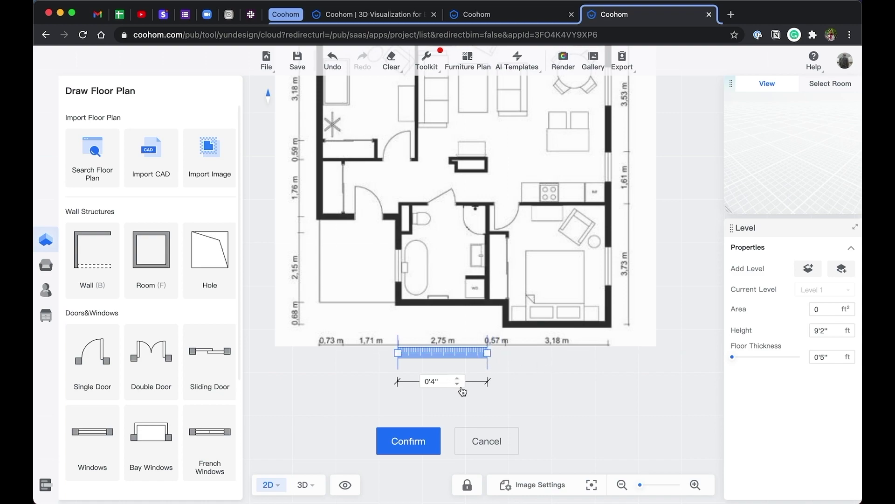
- Set the preferences unit to mm and confirm the plan's scale using the ruler aligned with the 2,75 m dimension
mouse_move(845, 60)
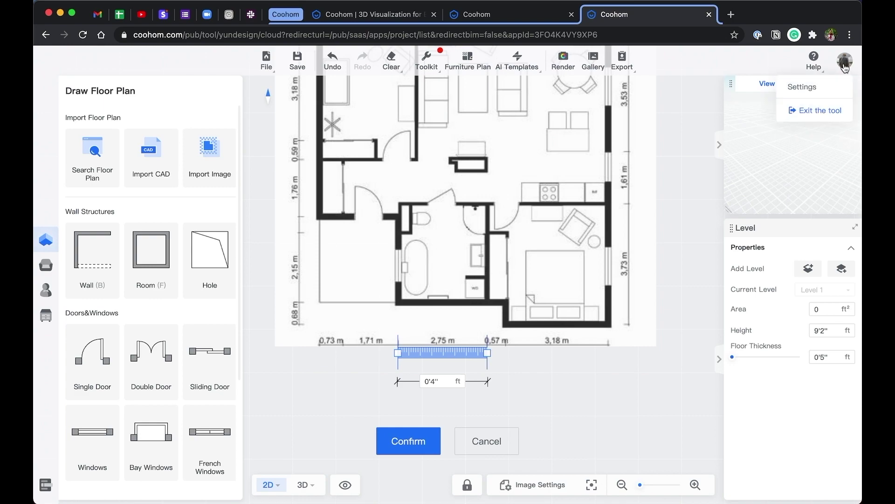
click(802, 87)
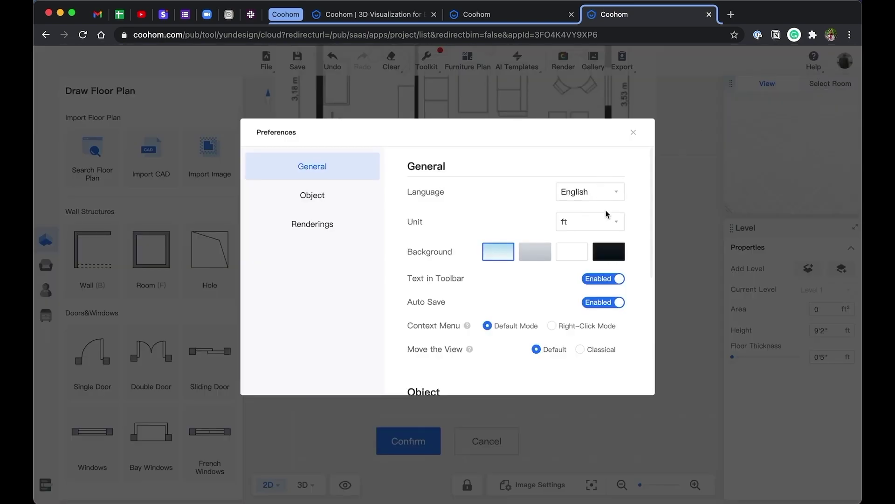
click(606, 222)
click(595, 260)
click(588, 223)
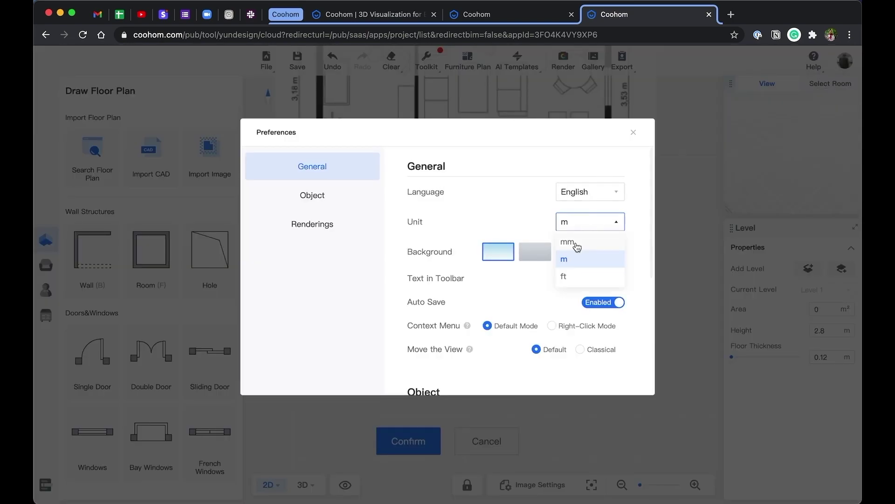
click(576, 242)
click(635, 134)
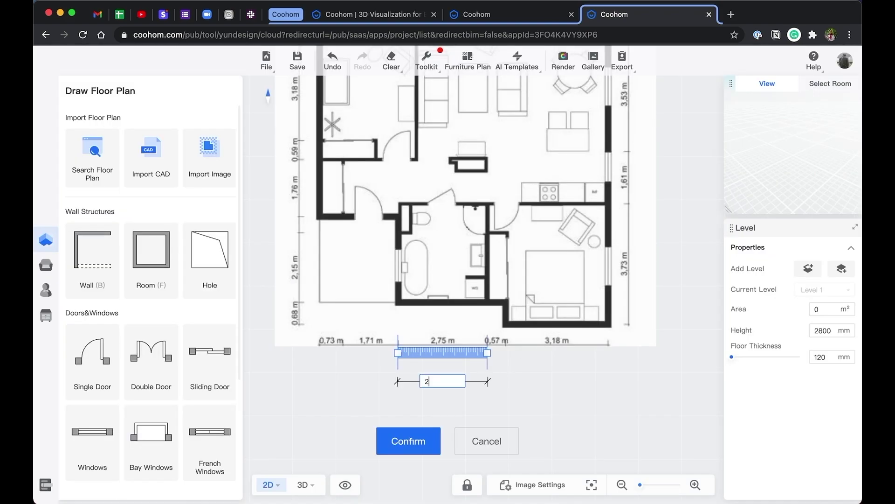
click(409, 441)
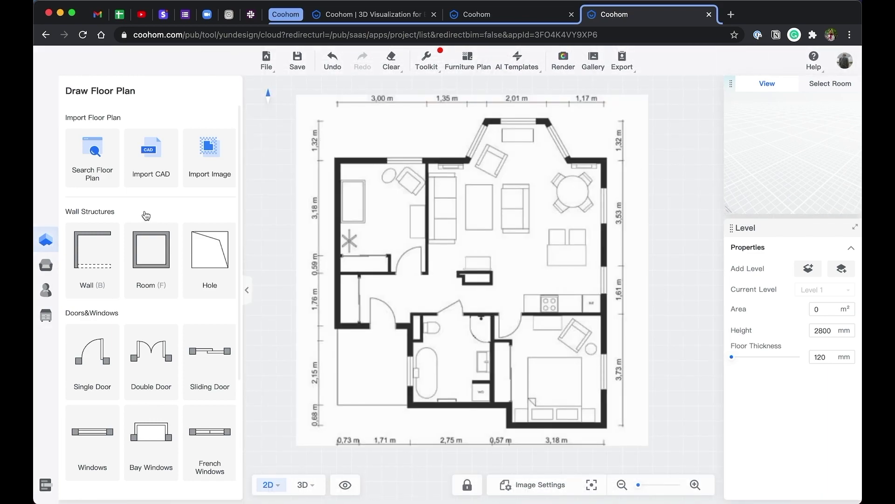
- Trace the upper outer walls, including the angled bay, from the plan's upper-left corner to its upper-right corner
click(94, 247)
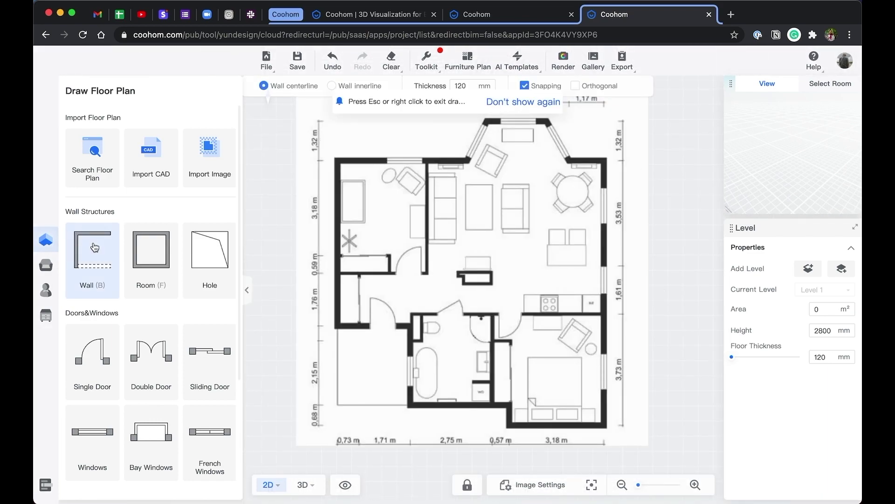
click(337, 159)
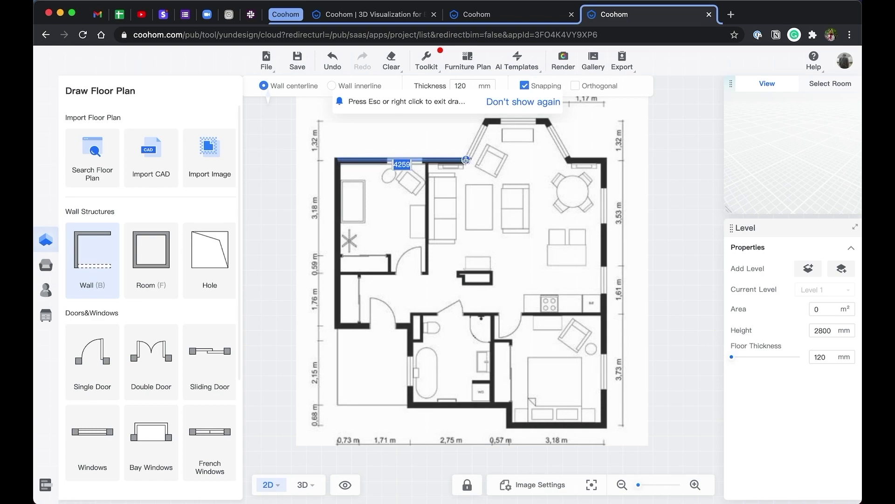
click(467, 160)
click(486, 120)
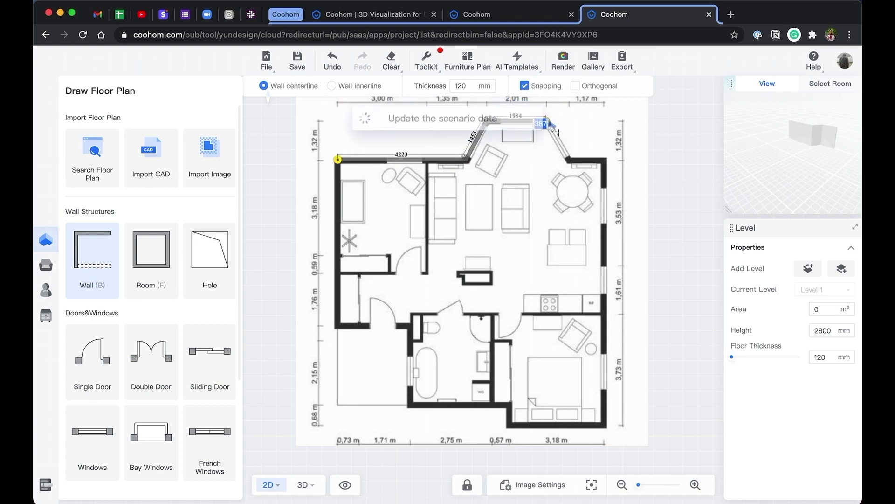
click(547, 120)
click(570, 159)
click(606, 159)
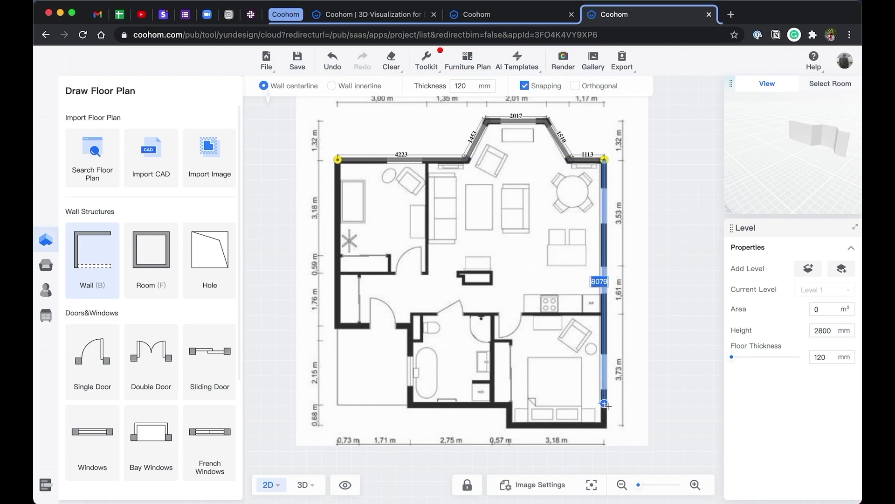
- Continue tracing the outer walls down the right side, along the stepped lower edge and up the left side to close the outline
click(605, 426)
click(509, 425)
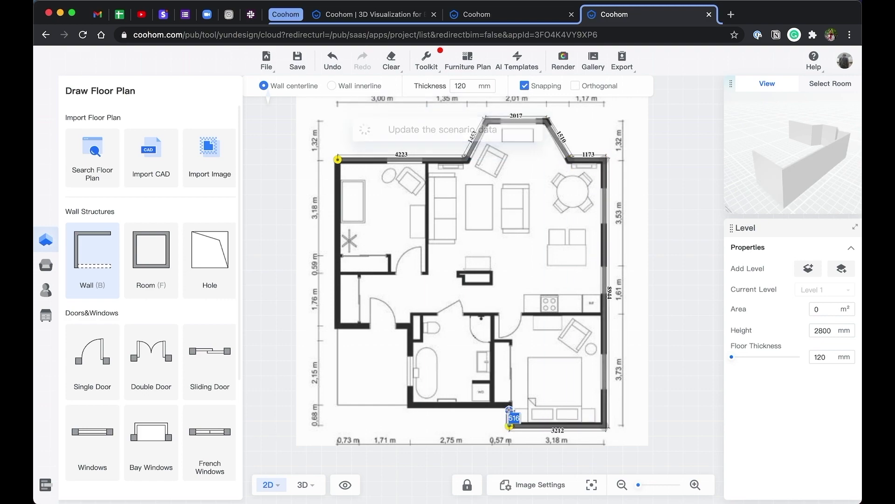
click(510, 405)
click(410, 405)
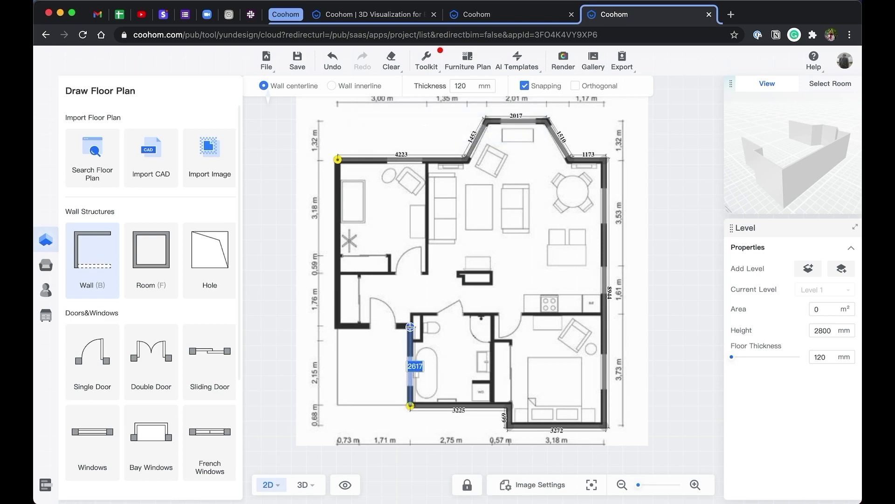
click(410, 326)
click(338, 325)
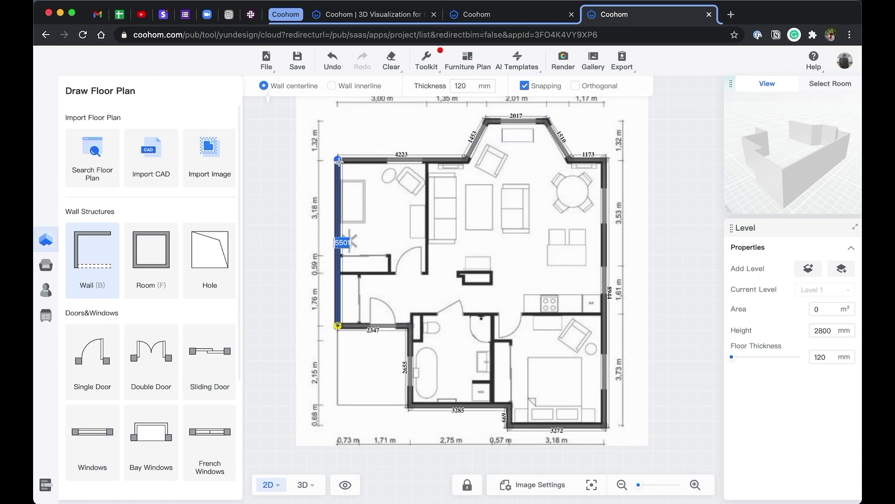
click(338, 159)
- Draw the interior walls enclosing the upper-left room, along its right and lower sides
click(428, 161)
click(428, 275)
click(337, 275)
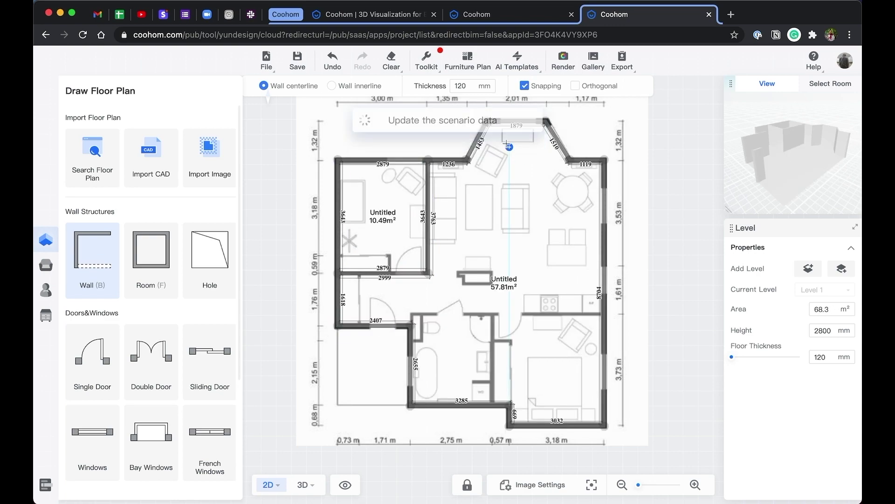
- Draw the wall above the bathroom and bedroom and the partition between those two rooms, and finish drawing walls
click(411, 327)
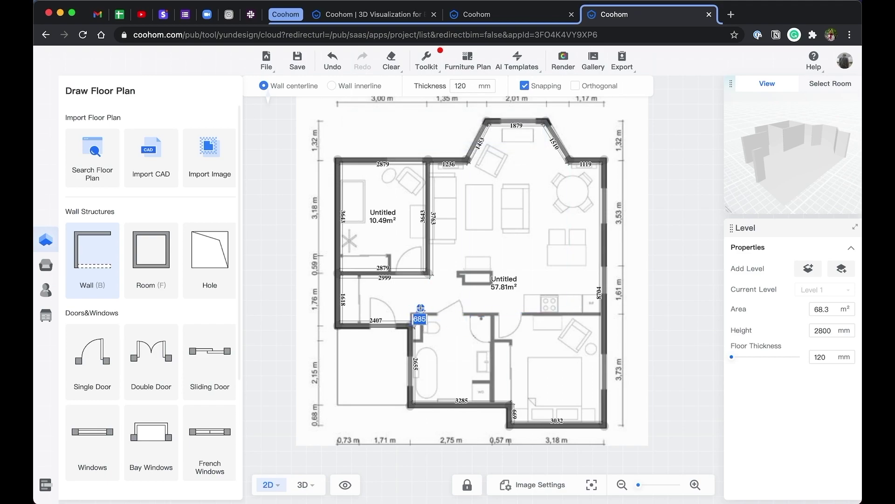
scroll(410, 318, up, 3)
click(406, 312)
scroll(513, 310, up, 3)
scroll(485, 310, down, 5)
click(623, 305)
click(489, 305)
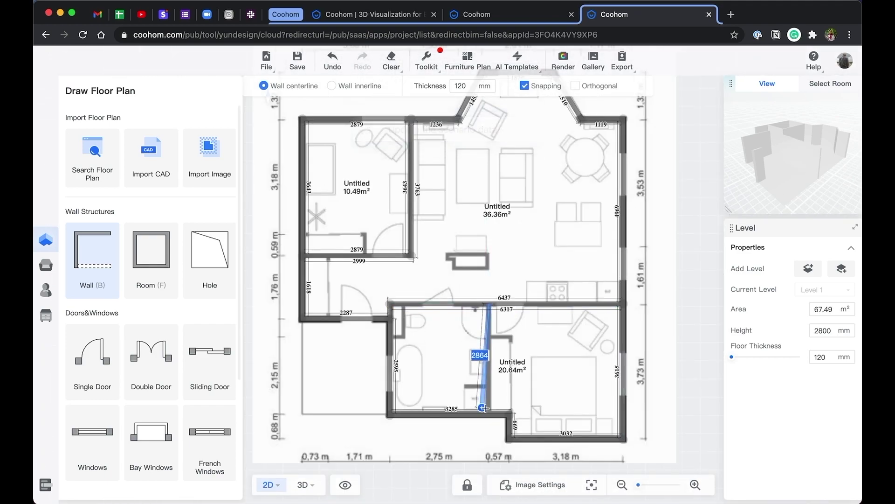
click(484, 408)
right_click(483, 408)
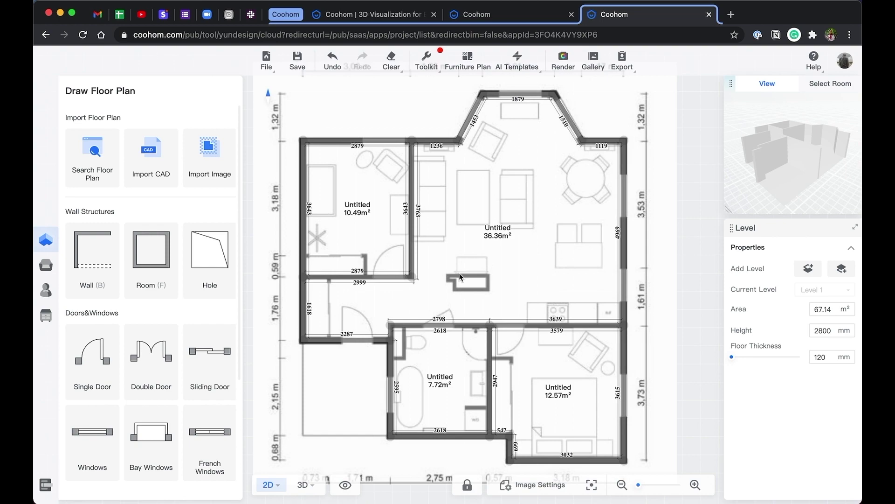
- Draw a small rectangular enclosure about 1262 by 479 mm over the block in the middle of the plan with the Room tool
click(99, 255)
click(164, 261)
click(448, 277)
click(489, 290)
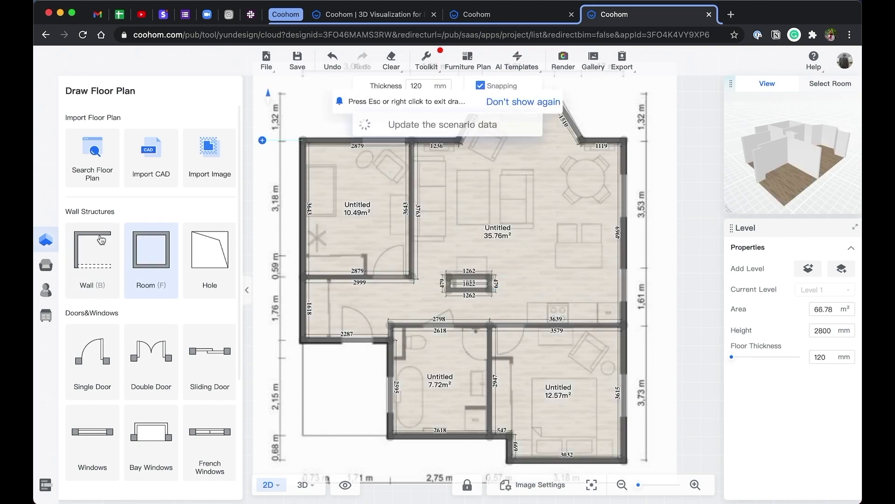
click(101, 240)
click(530, 138)
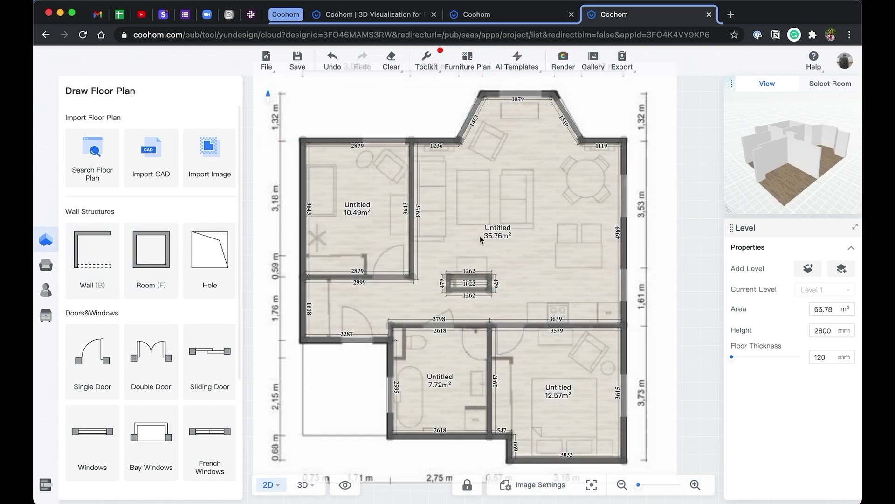
- Name the large central room Living Room
click(498, 232)
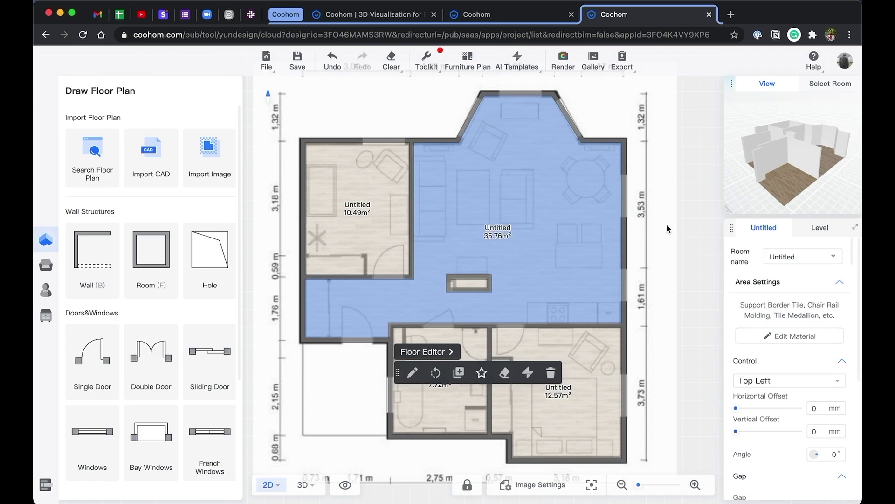
click(785, 257)
click(748, 304)
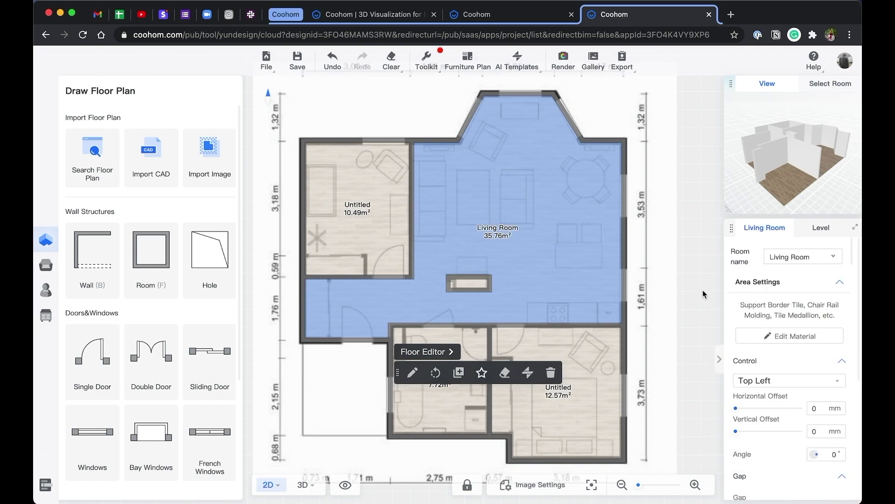
- Name the lower-right room Bedroom and the neighbouring room with the bathtub Bathroom
click(690, 256)
click(558, 402)
click(793, 257)
click(792, 320)
click(440, 396)
click(792, 256)
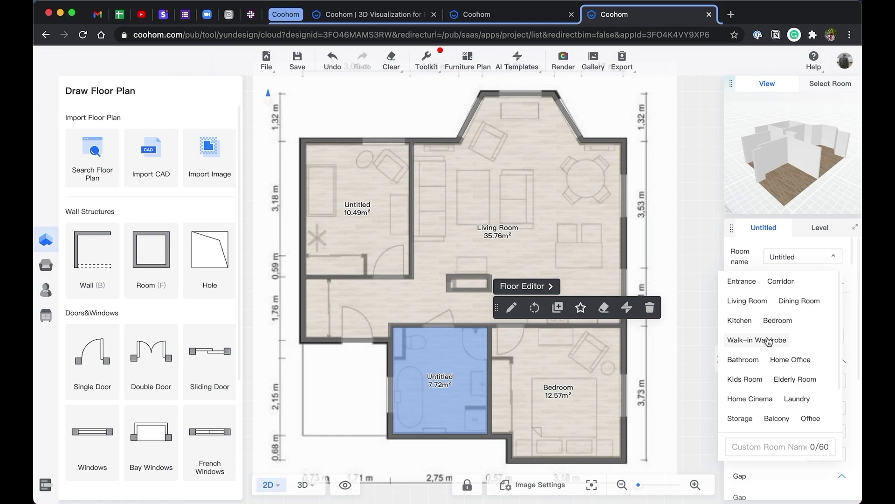
click(746, 360)
- Name the upper-left room Home Office and clear the selection
click(349, 195)
click(792, 257)
click(799, 352)
click(666, 274)
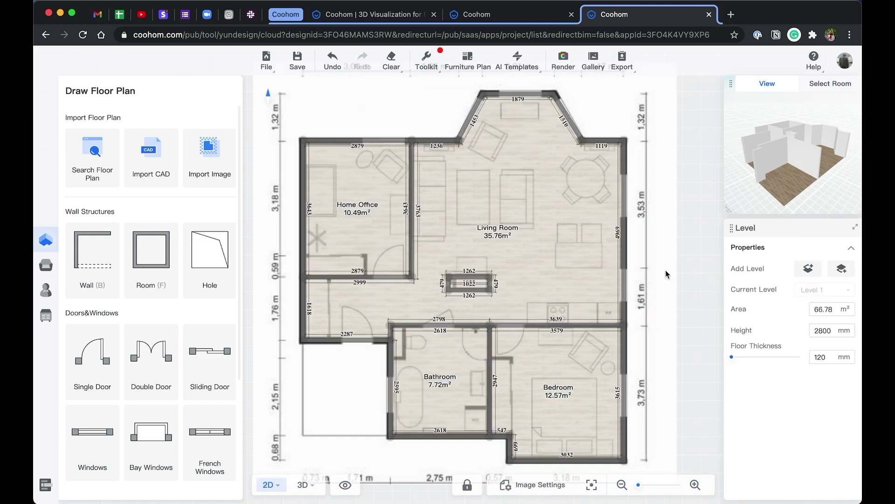
- Set the thickness of the Living Room's right outer wall to 159 mm and shift the wall slightly outward
click(623, 221)
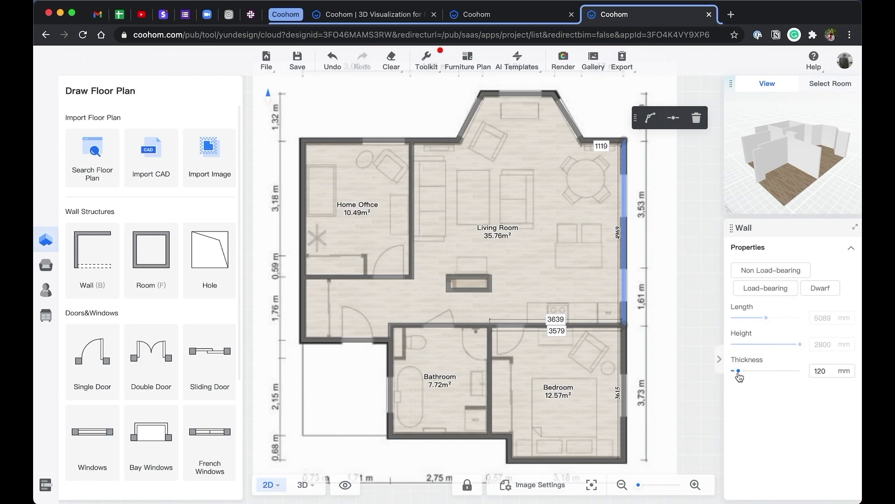
drag(738, 371, 742, 370)
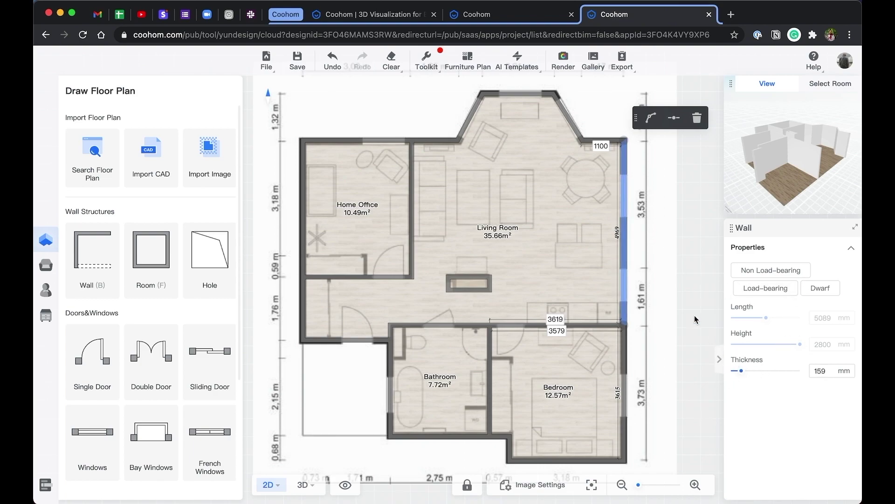
scroll(651, 246, up, 2)
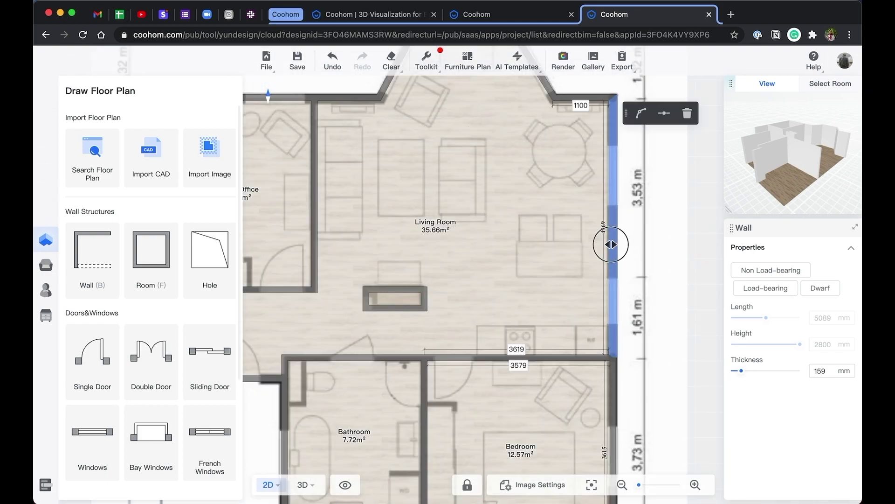
mouse_move(612, 247)
mouse_down()
mouse_move(592, 246)
mouse_move(616, 245)
mouse_up()
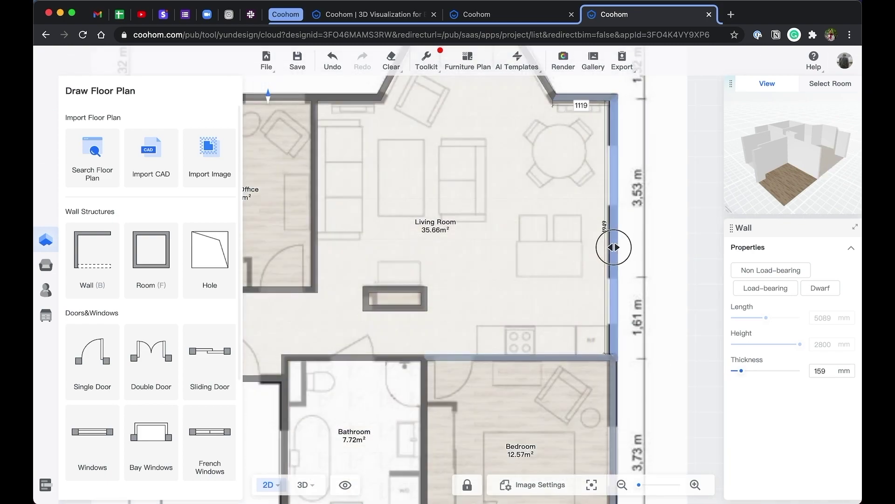
click(650, 247)
scroll(678, 283, down, 5)
drag(679, 289, 642, 241)
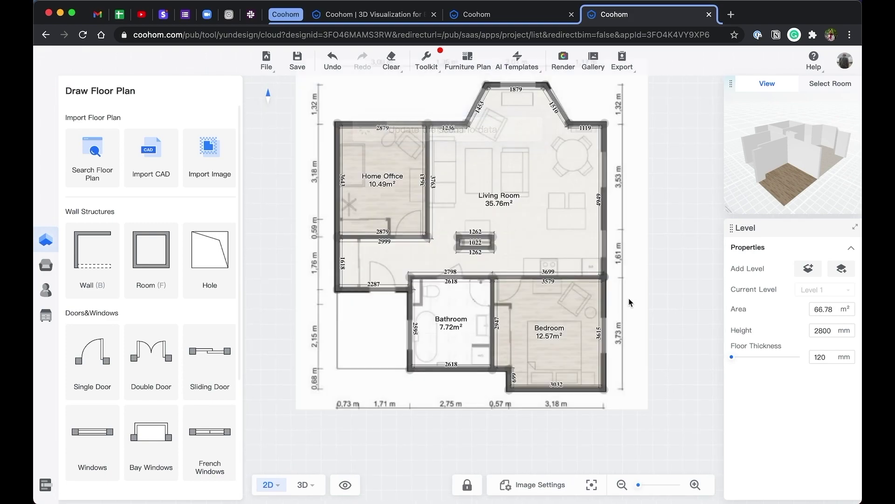
- Thicken the Bedroom's right outer wall to a little over 175 mm to match the plan image
scroll(628, 298, up, 5)
click(588, 300)
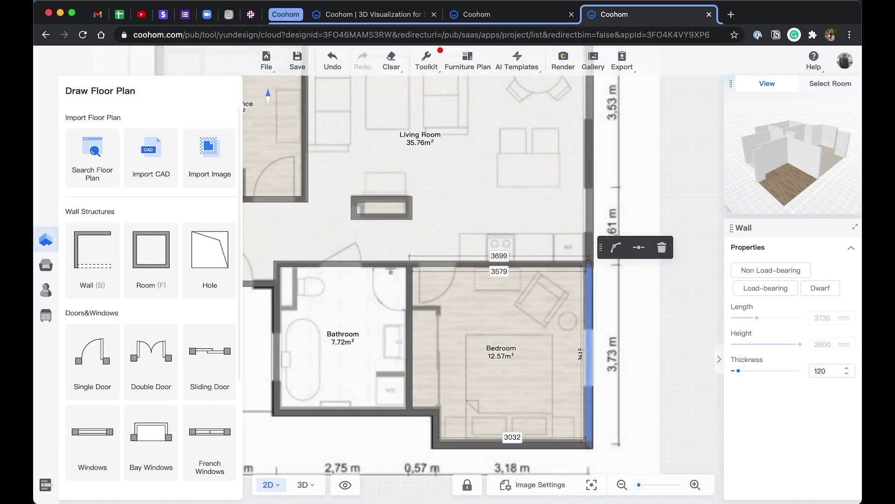
drag(664, 382, 675, 386)
click(606, 317)
click(743, 372)
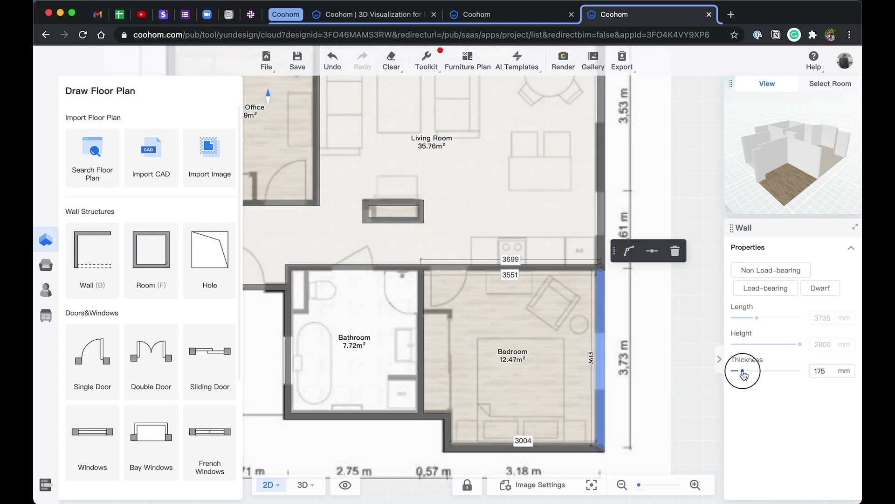
drag(743, 371, 744, 371)
click(669, 345)
scroll(667, 346, down, 5)
drag(664, 349, 647, 345)
scroll(647, 345, up, 1)
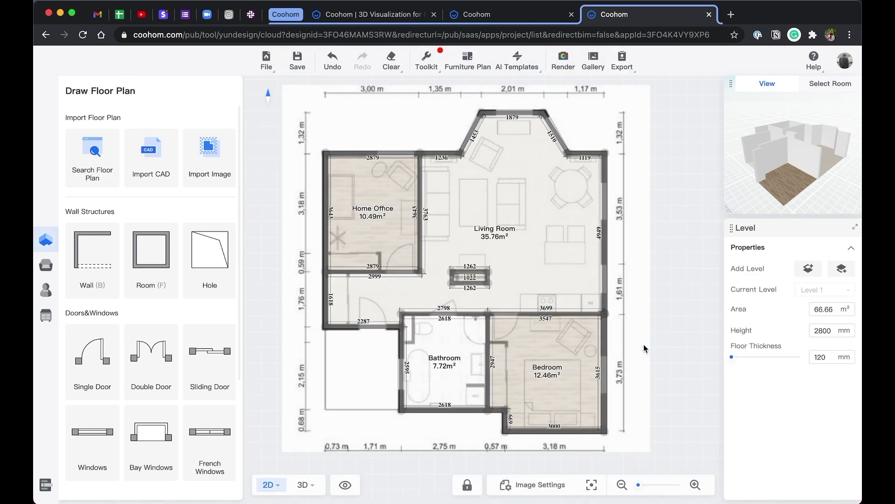
- Place 800 mm single doors at the lower-left entrance and in the Home Office's lower wall, flipping the office door to swing inward
click(100, 373)
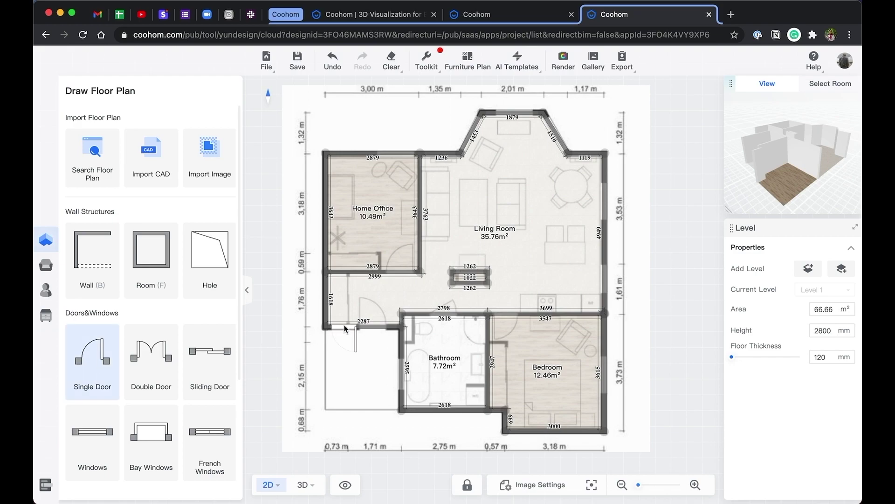
click(373, 329)
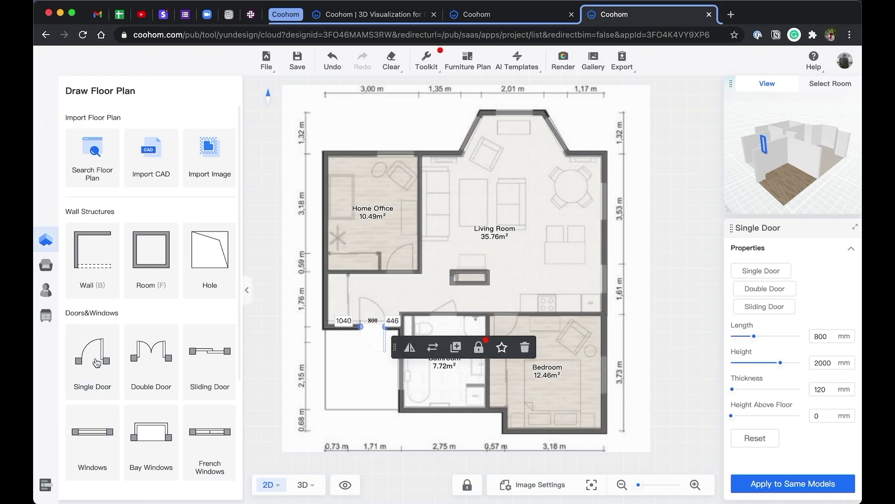
click(402, 264)
scroll(406, 311, up, 3)
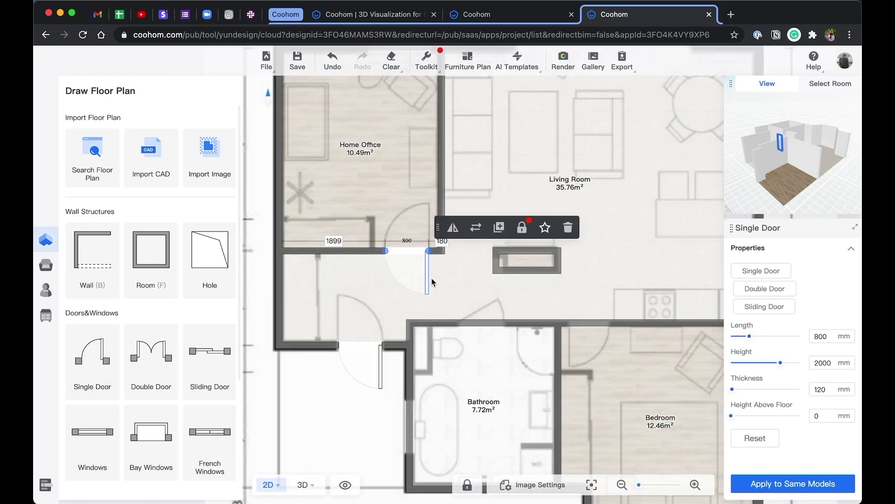
click(452, 228)
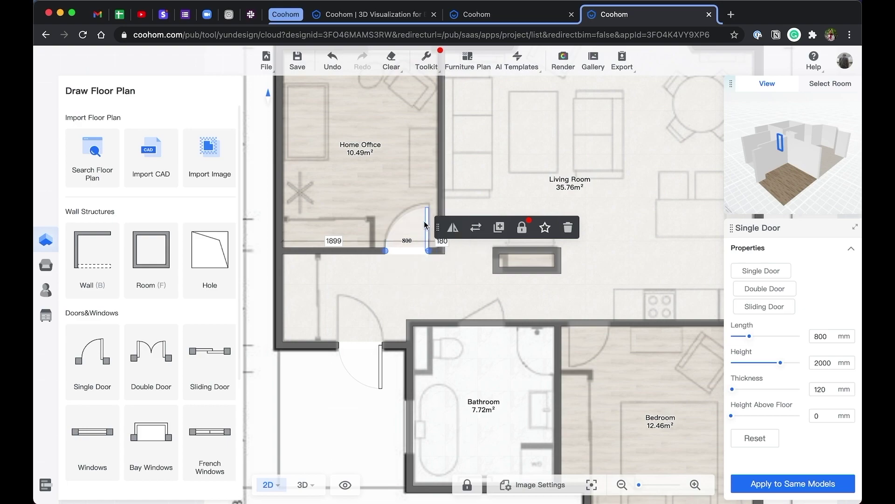
- Widen the Home Office door to 875 mm to match the door in the plan
scroll(425, 227, down, 3)
scroll(425, 225, up, 4)
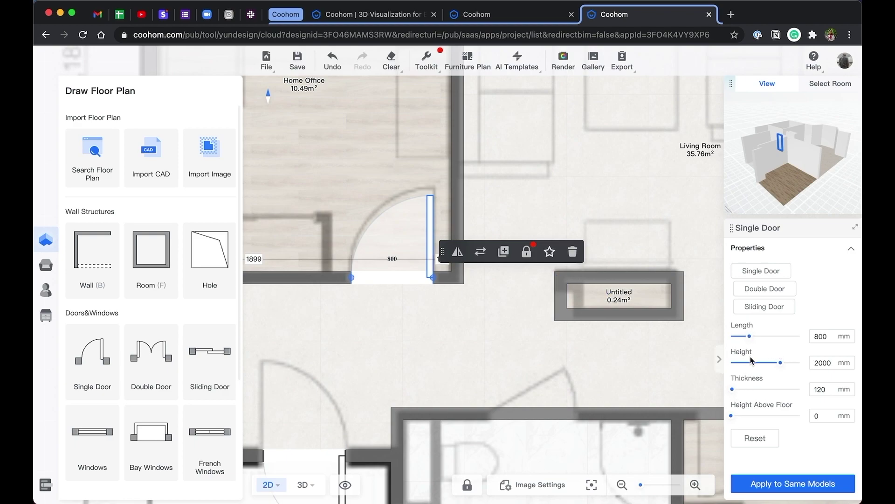
drag(751, 338, 752, 338)
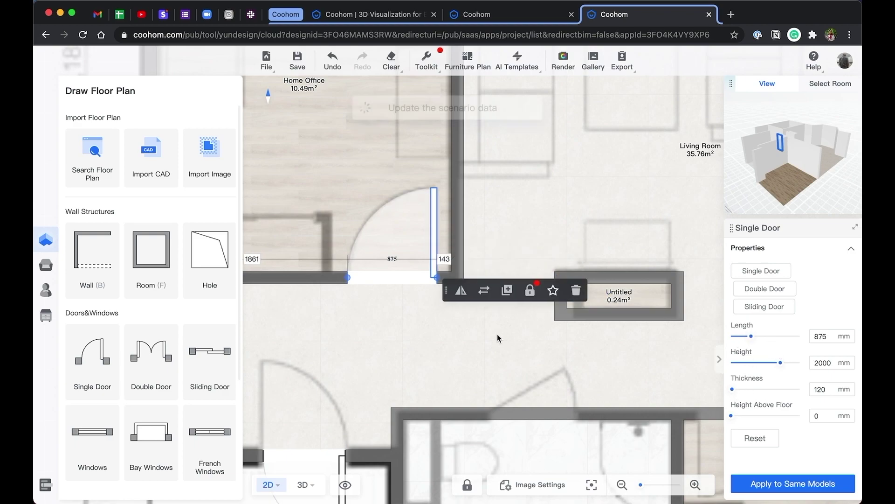
scroll(495, 335, down, 3)
scroll(507, 335, down, 3)
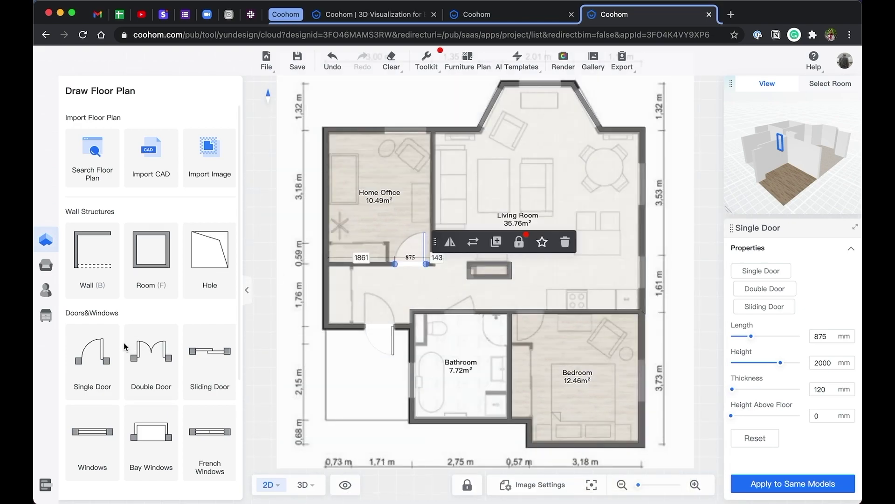
- Place a single door in the Bathroom's upper wall, over the door drawn in the plan
click(96, 360)
click(457, 312)
scroll(475, 345, down, 1)
scroll(434, 347, up, 5)
- Flip the entrance door to swing into the hallway and widen it to match the plan
click(355, 316)
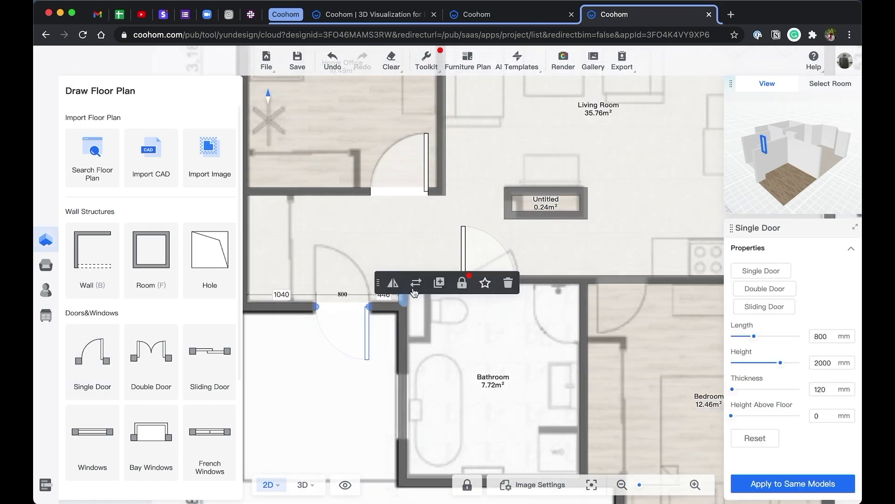
click(393, 285)
drag(753, 336, 757, 337)
click(600, 251)
scroll(600, 251, up, 2)
- Add an 800 mm single door at the left end of the Bedroom's upper wall and flip it to swing into the Bedroom
scroll(411, 239, down, 5)
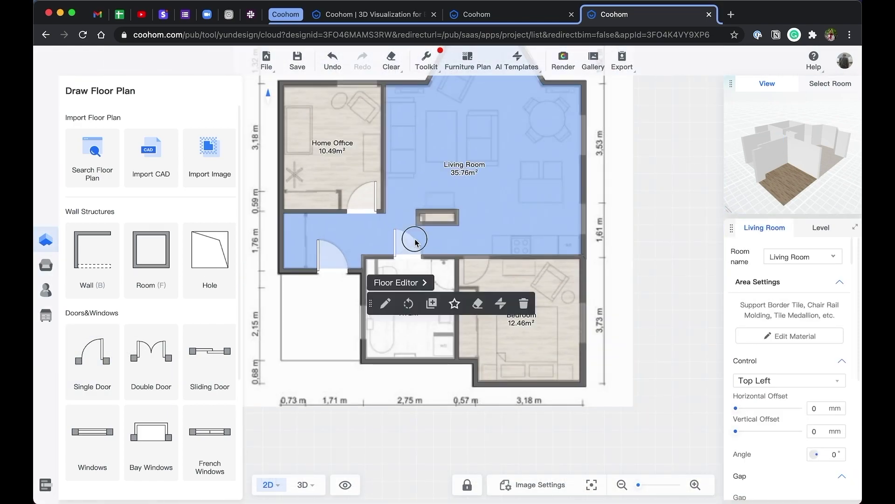
click(412, 243)
click(492, 231)
click(486, 268)
click(513, 237)
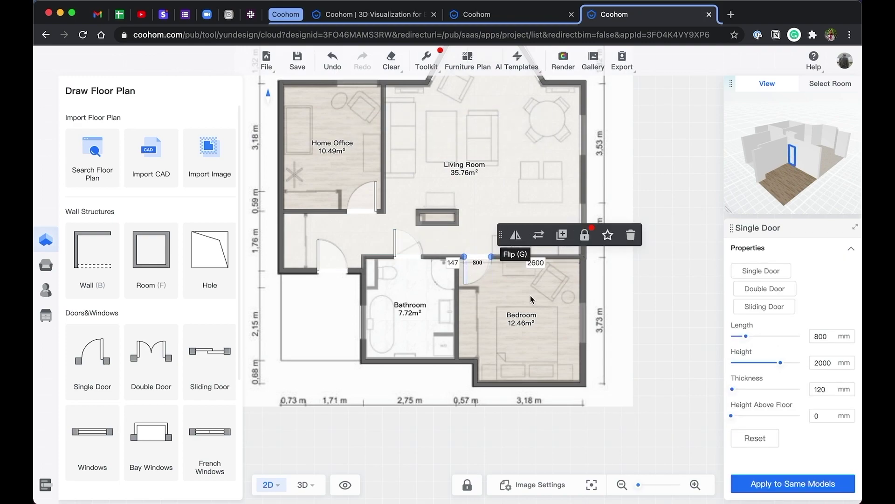
click(668, 292)
scroll(667, 293, down, 2)
scroll(215, 357, down, 1)
- Place a window in the Home Office's upper wall and set its length to 1200 mm
click(101, 375)
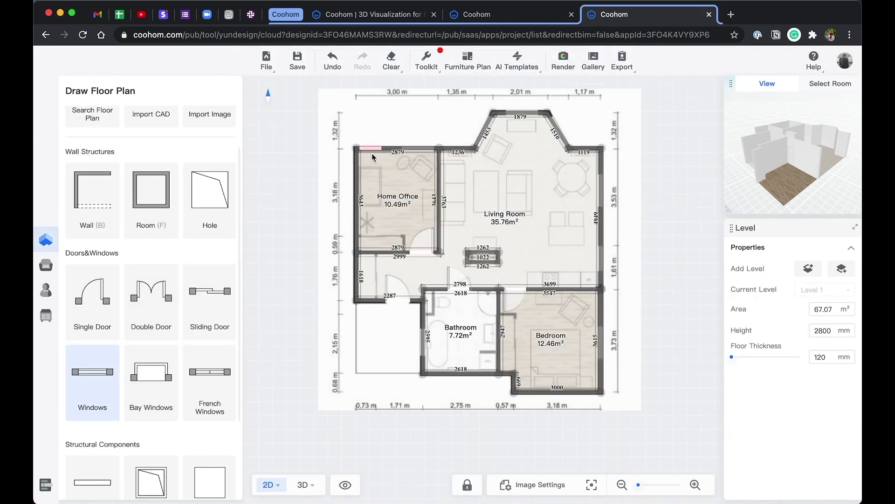
click(416, 150)
scroll(410, 139, down, 1)
scroll(411, 138, up, 5)
drag(410, 138, 448, 179)
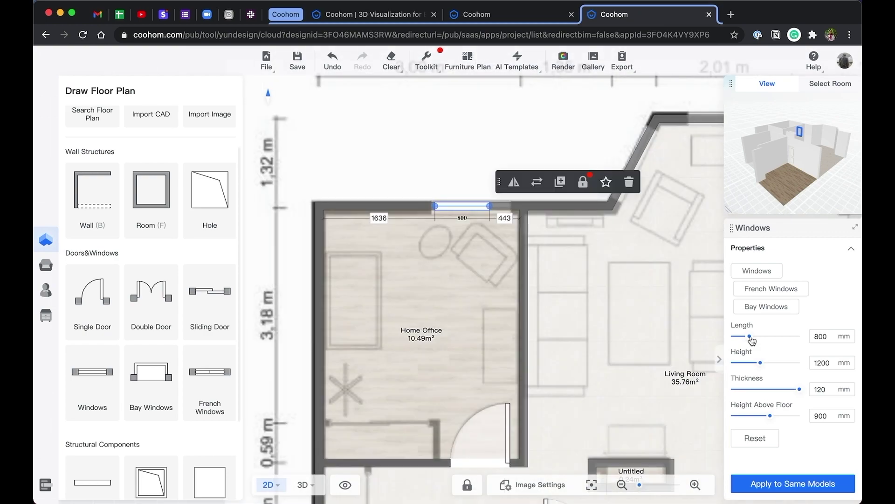
drag(750, 336, 759, 336)
scroll(522, 229, up, 1)
scroll(471, 219, down, 1)
- Position the Home Office window 60 mm from the right end of its wall
click(508, 221)
text(60)
key(Return)
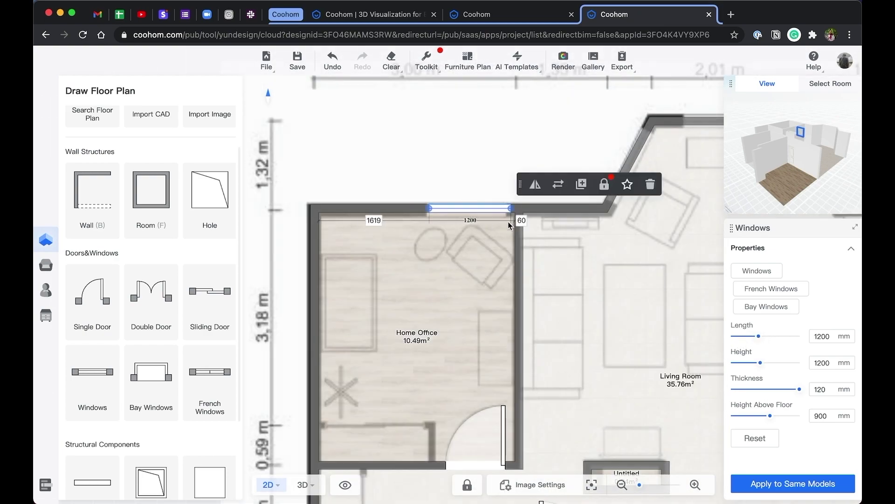
- Place an 800 mm window in the front wall of the Living Room bay, 600 mm from the right corner
drag(565, 161, 404, 169)
scroll(404, 170, down, 2)
click(93, 383)
click(521, 150)
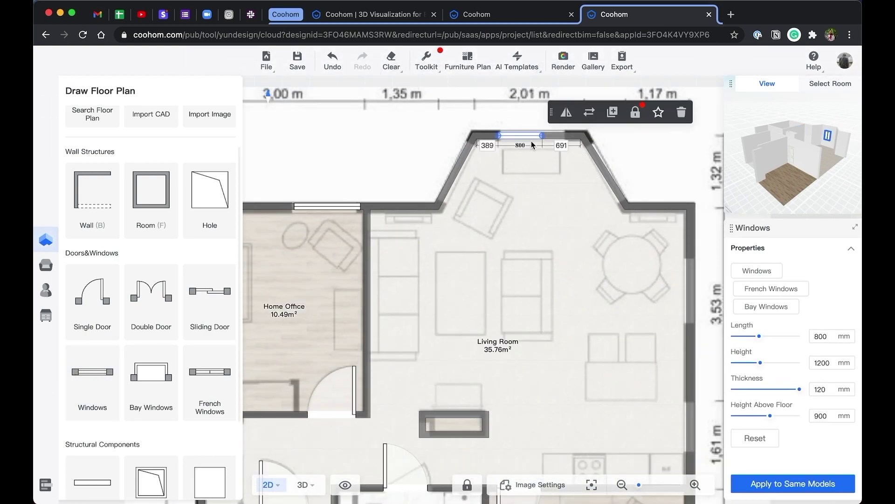
click(562, 146)
text(600)
key(Return)
- Lengthen the bay's front window to about 1224 mm and set its distance from the right corner to 200 mm
drag(759, 336, 771, 337)
drag(535, 139, 509, 143)
click(578, 144)
text(200)
key(Return)
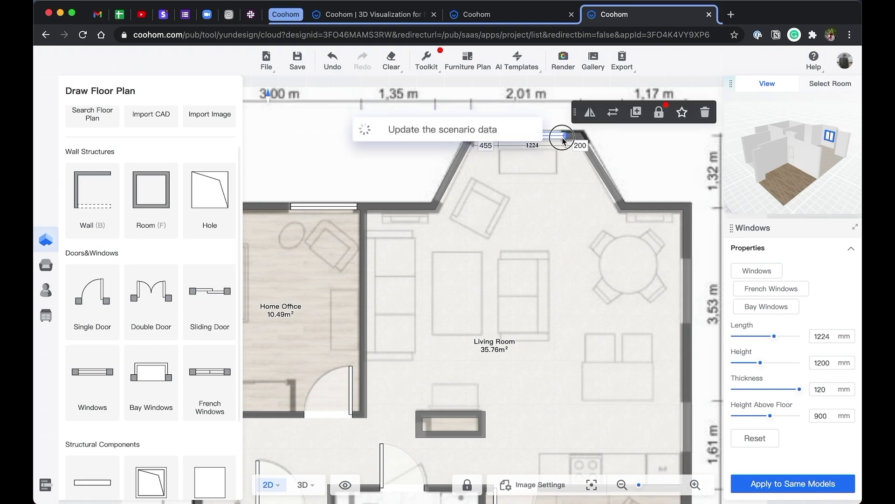
- Duplicate the bay's front window onto both angled walls of the Living Room bay
click(550, 173)
click(545, 137)
click(631, 115)
click(451, 174)
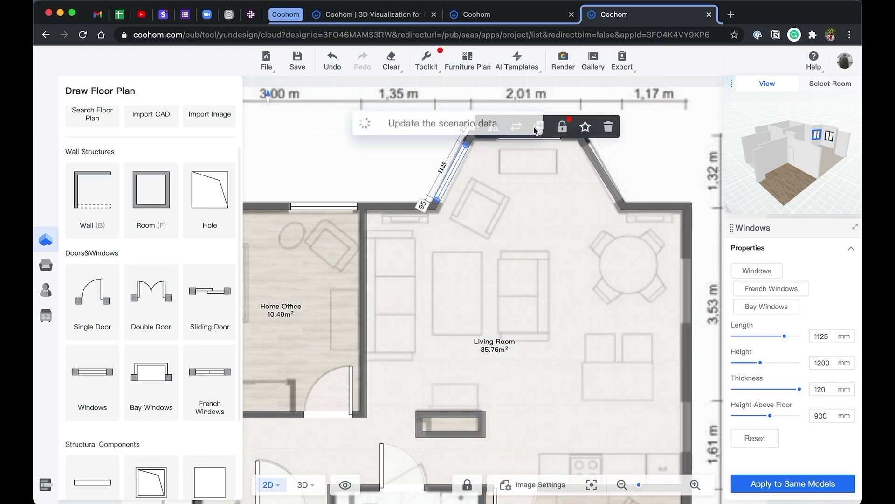
click(545, 134)
click(600, 171)
click(572, 215)
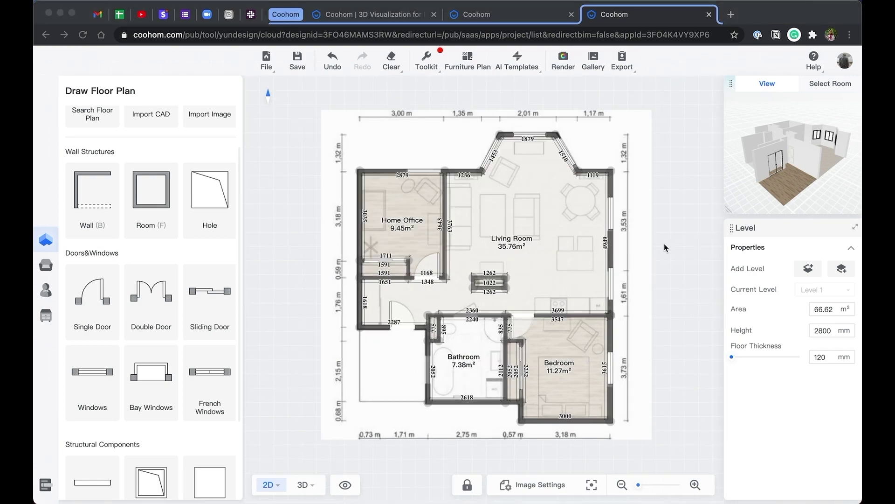
- Examine the apartment's walls, doors and windows in 3D from several angles and compare them with the 2D plan
click(302, 485)
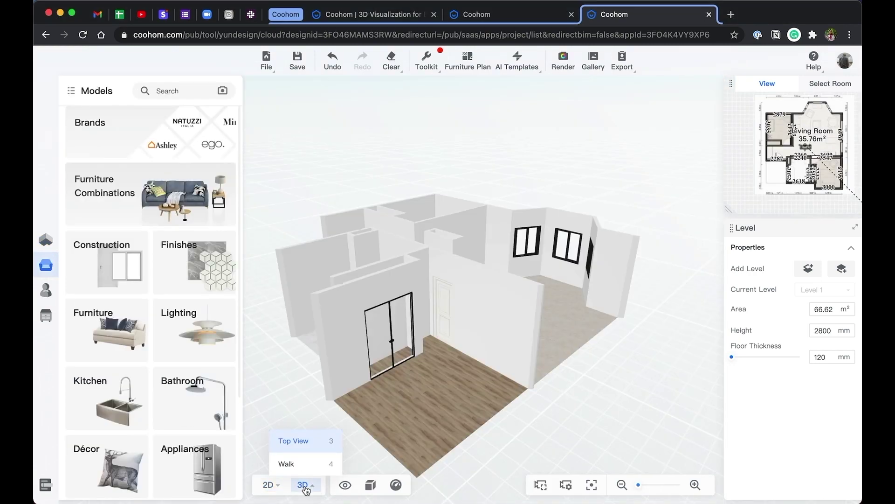
drag(620, 187, 369, 158)
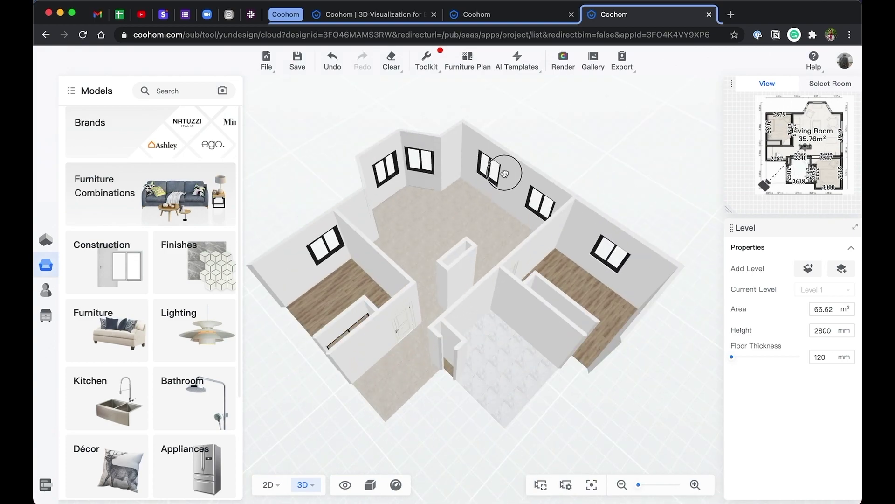
drag(504, 174, 511, 175)
drag(730, 209, 704, 236)
drag(595, 153, 574, 148)
key(1)
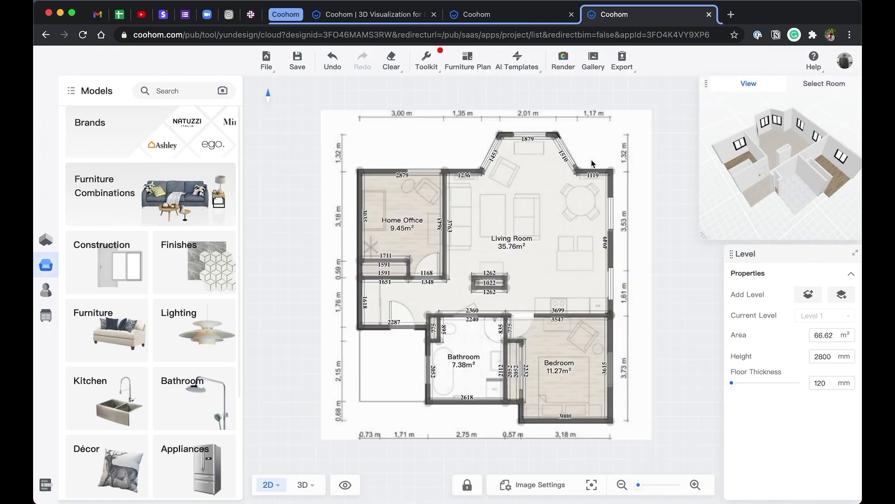
key(3)
mouse_move(645, 239)
mouse_down()
mouse_move(507, 232)
mouse_move(637, 245)
mouse_up()
key(1)
drag(659, 305, 658, 314)
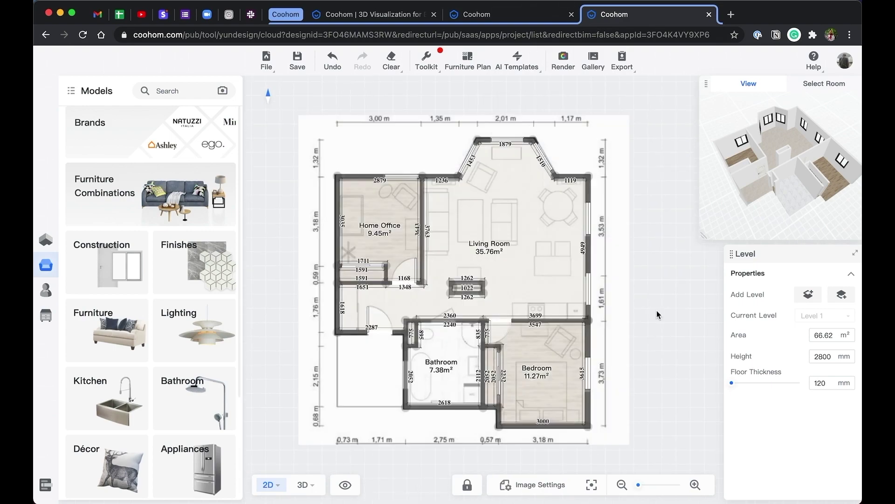
- In the 3D view, replace the Bedroom's single door with a glass-panelled model from the model catalog
key(3)
drag(626, 212, 359, 303)
click(380, 280)
scroll(377, 265, up, 3)
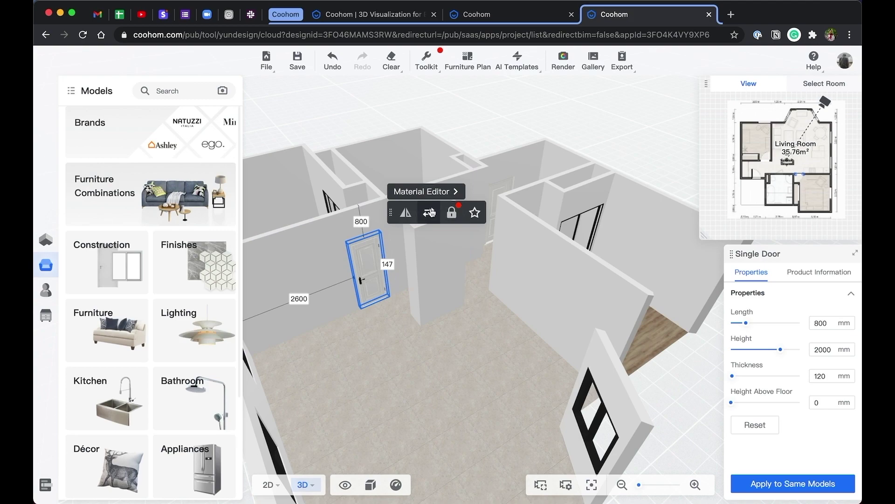
click(428, 213)
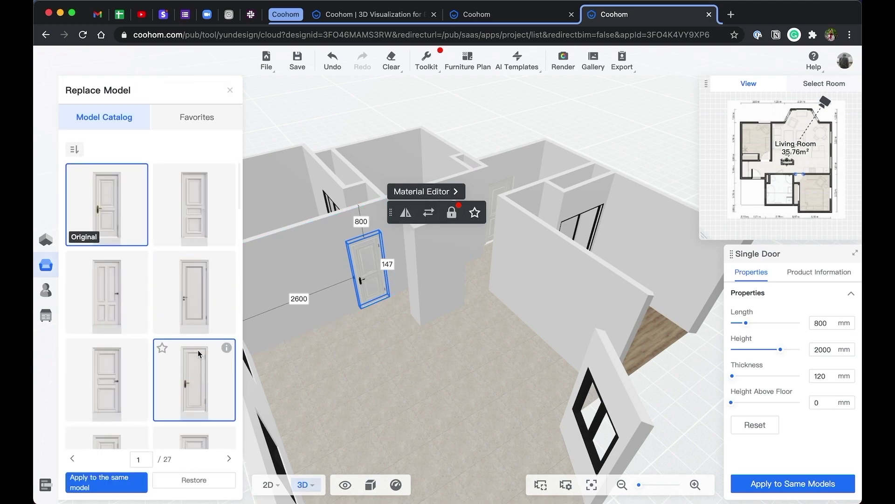
scroll(195, 368, down, 3)
scroll(196, 349, down, 3)
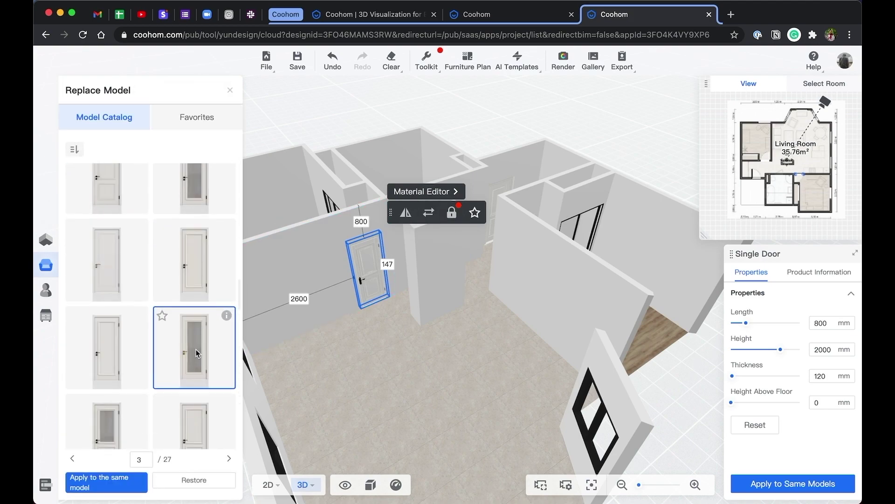
click(194, 271)
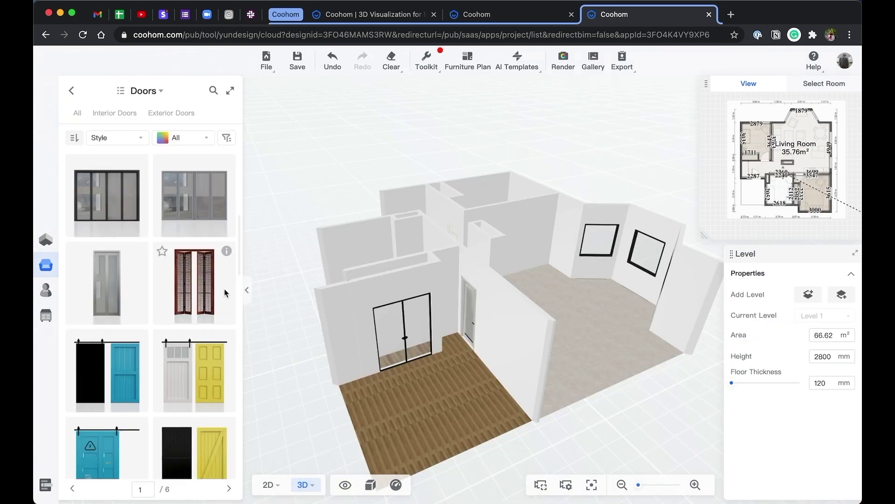
- Replace the double sliding door in the small wood-floored room with a double barn-style door from the Doors catalog
scroll(225, 291, down, 2)
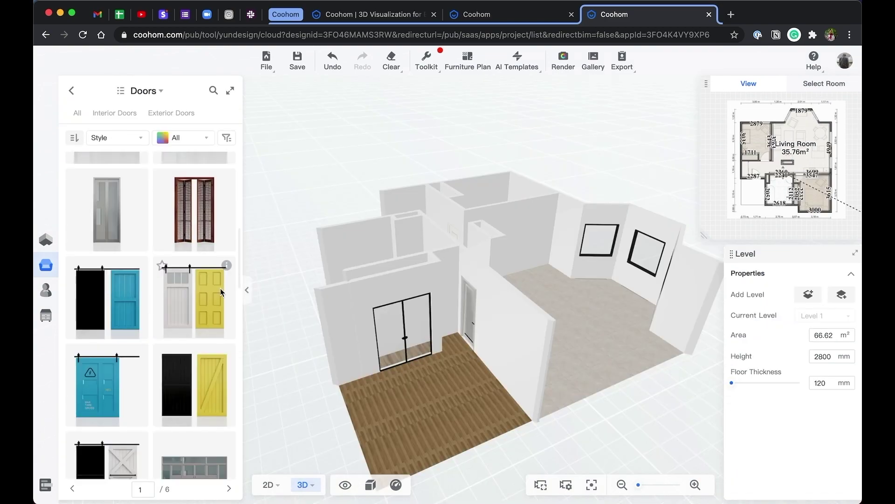
scroll(107, 299, down, 3)
drag(103, 312, 401, 326)
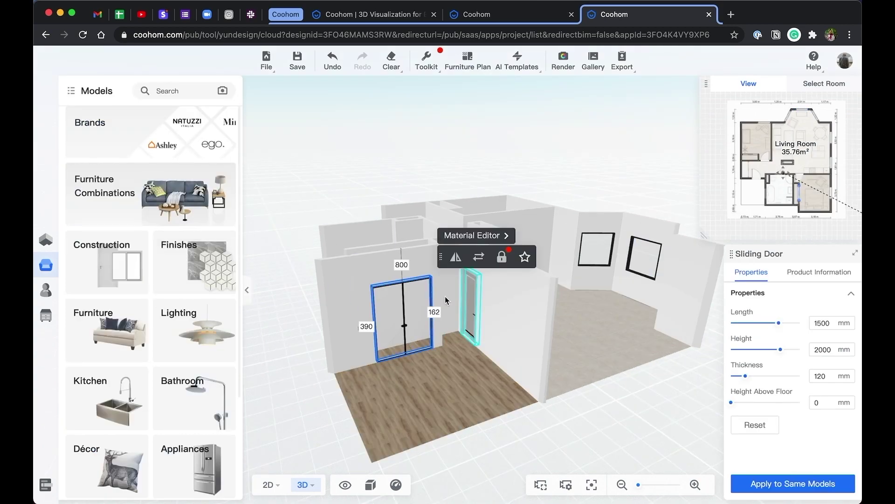
- Apply a light brown wood plank finish from the Floorings catalog to the floor of the room with the double sliding door
mouse_move(75, 94)
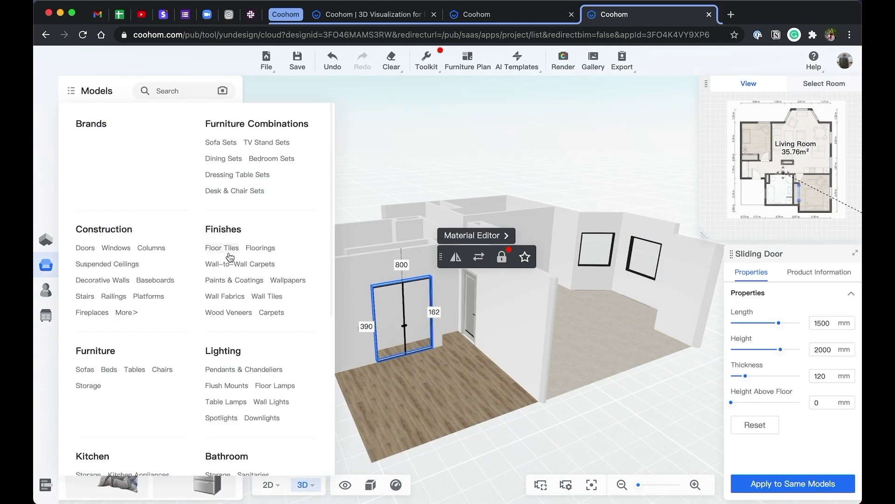
click(255, 249)
drag(333, 183, 322, 203)
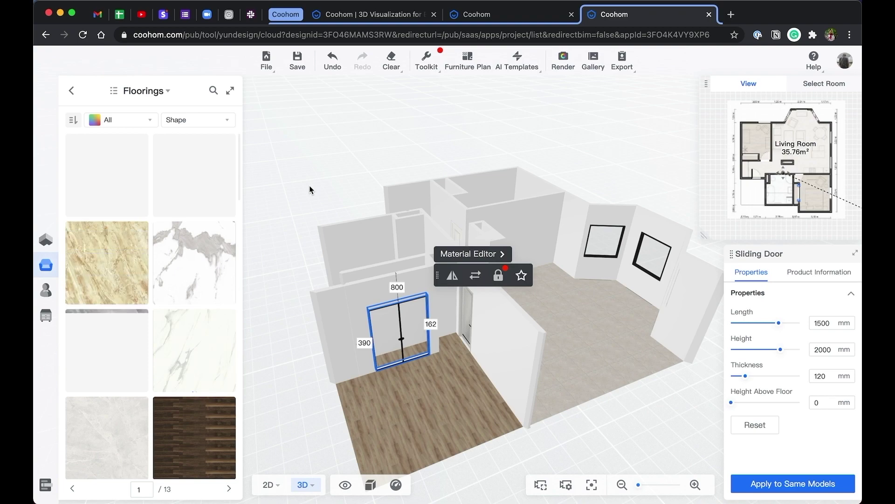
scroll(229, 306, down, 20)
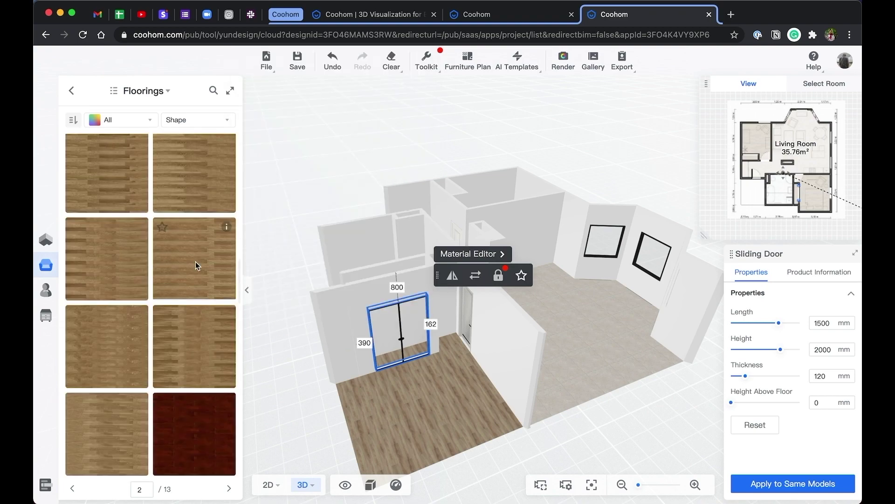
click(195, 262)
click(422, 397)
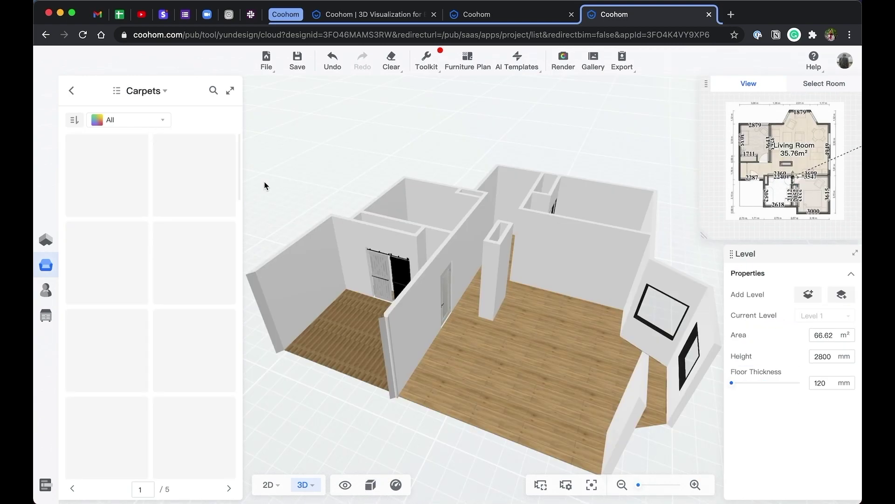